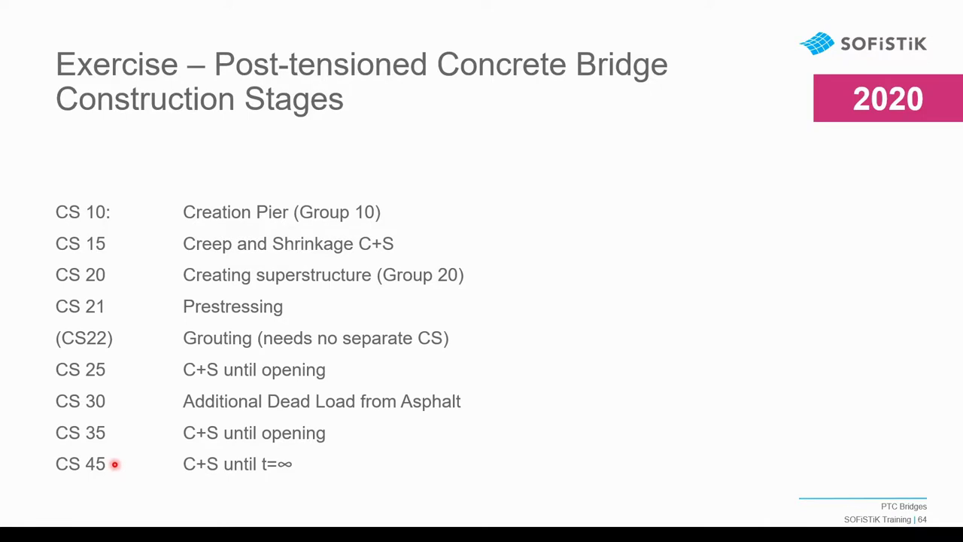
- Switch to SOFiSTiK Structural Desktop and change the stage number of "Creep until t-infinite" to 45
{"action": "key", "text": "alt+Tab"}
{"action": "left_click_drag", "start_coordinate": [204, 106], "coordinate": [239, 106]}
{"action": "left_click", "coordinate": [191, 144]}
{"action": "left_click", "coordinate": [130, 145]}
{"action": "left_click", "coordinate": [130, 141]}
{"action": "type", "text": "45"}
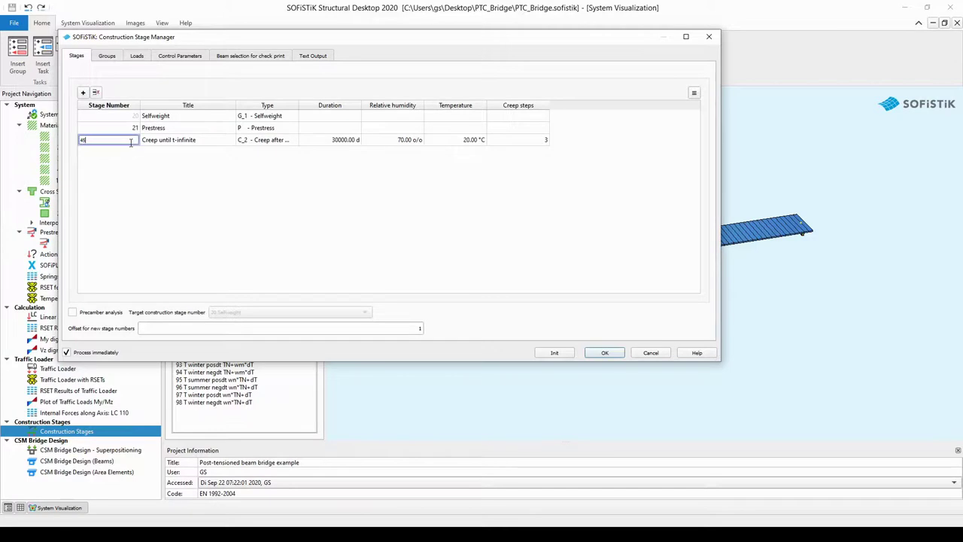
{"action": "left_click", "coordinate": [117, 159]}
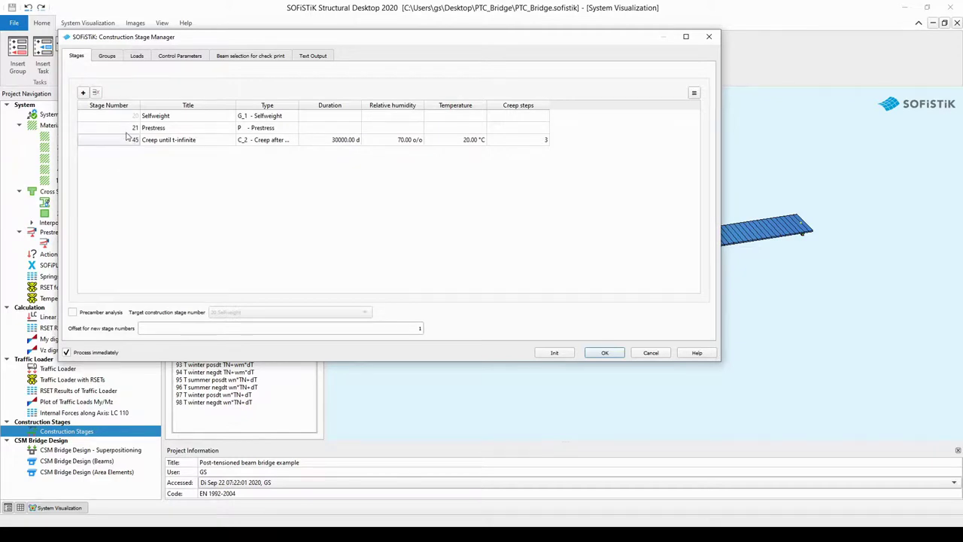
- Duplicate the Selfweight stage, number the copy 10, and keep the stage list sorted by ascending stage number
{"action": "left_click", "coordinate": [152, 118]}
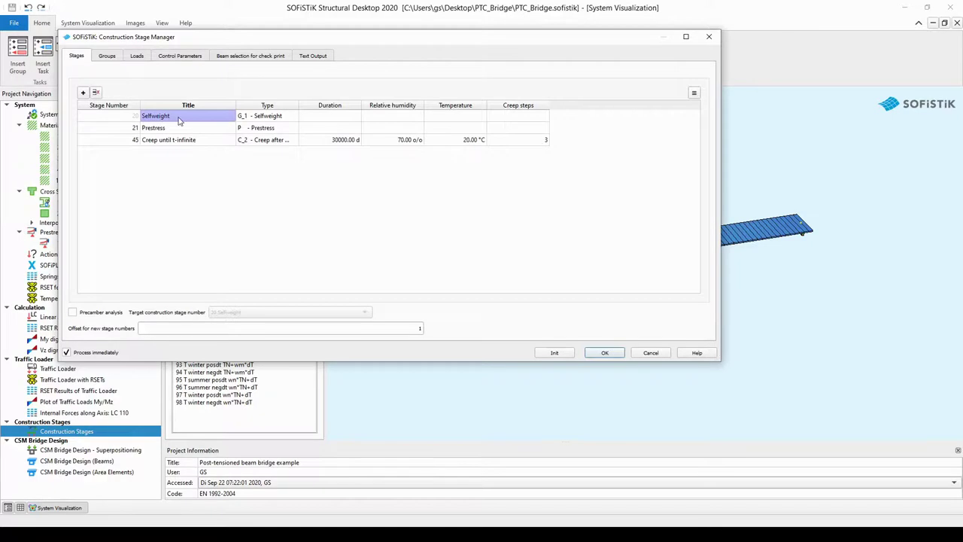
{"action": "left_click", "coordinate": [161, 118]}
{"action": "left_click_drag", "start_coordinate": [299, 107], "coordinate": [324, 107]}
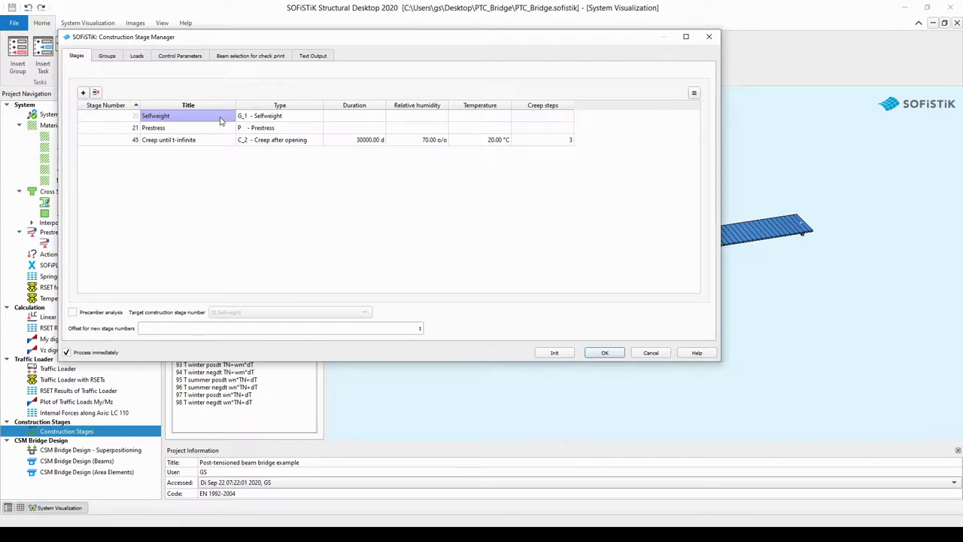
{"action": "left_click", "coordinate": [221, 118]}
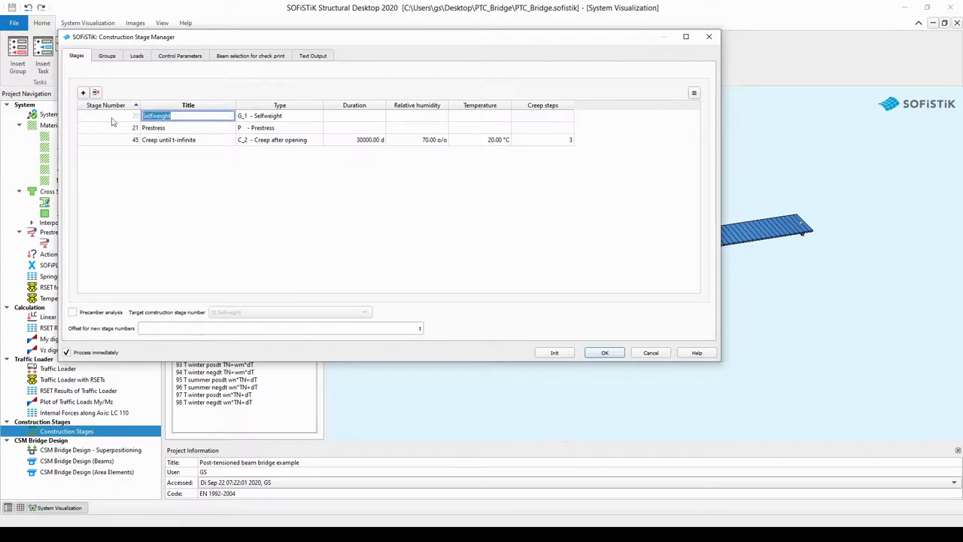
{"action": "left_click", "coordinate": [83, 92]}
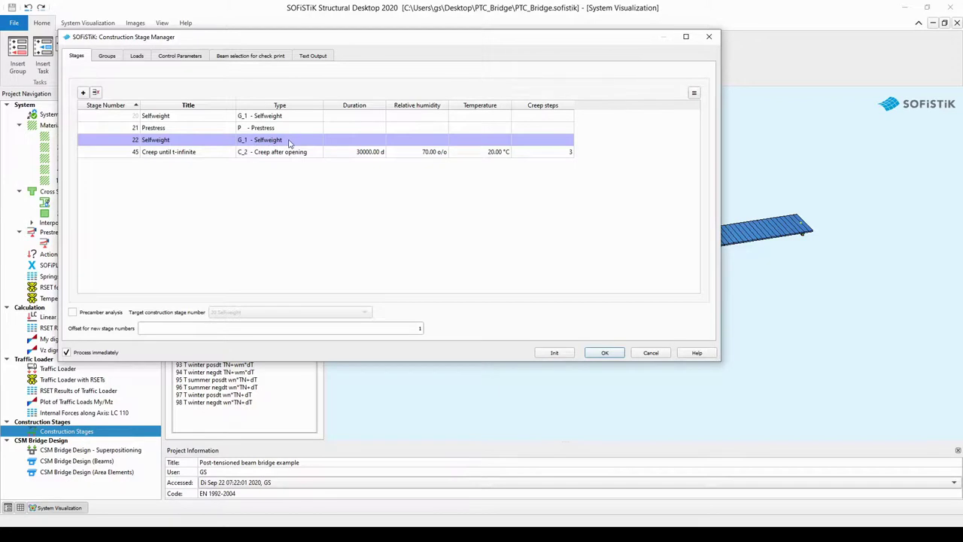
{"action": "double_click", "coordinate": [134, 141]}
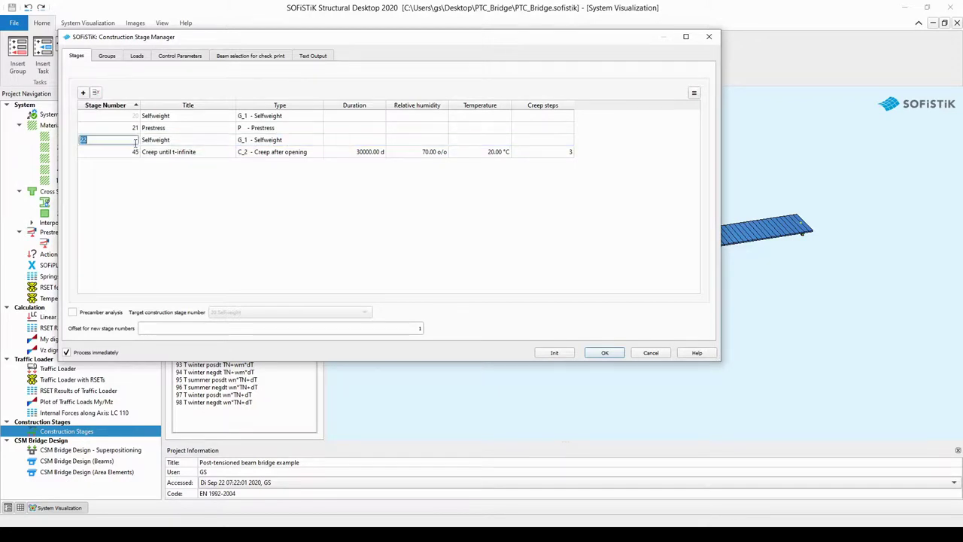
{"action": "type", "text": "10"}
{"action": "left_click", "coordinate": [149, 183]}
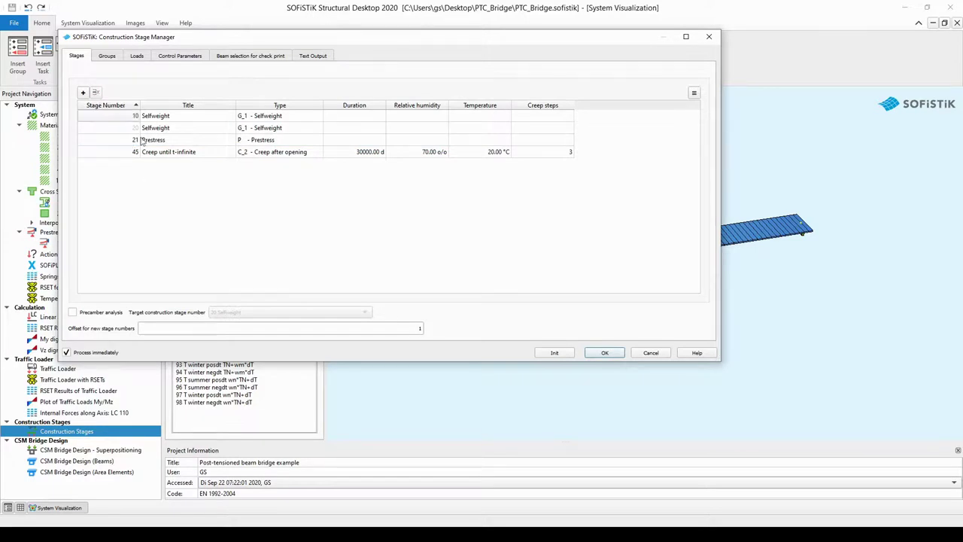
{"action": "left_click", "coordinate": [136, 106]}
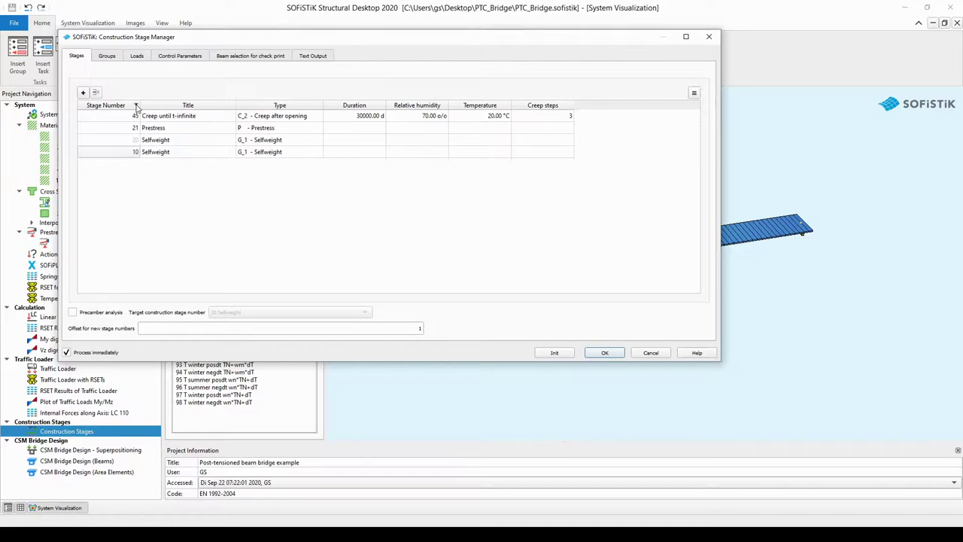
{"action": "left_click", "coordinate": [137, 105]}
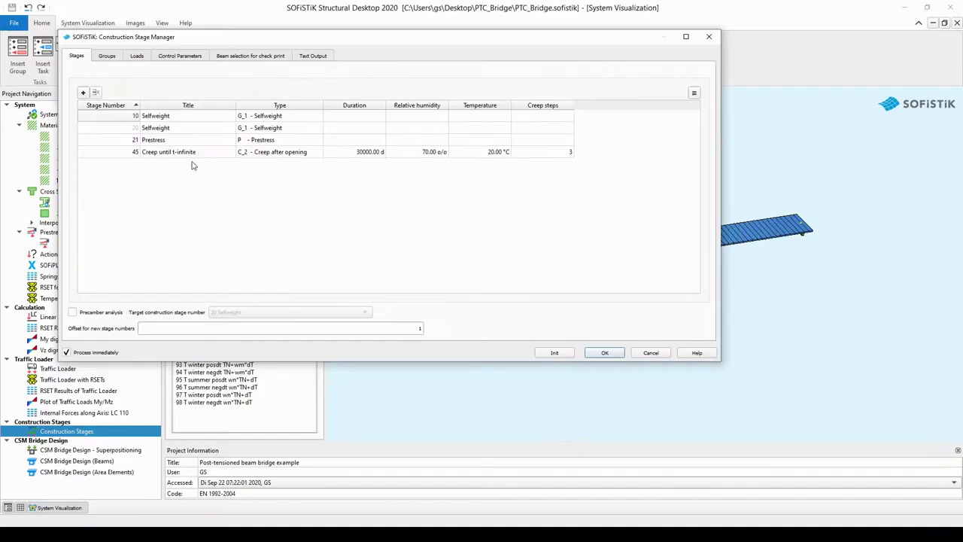
- Duplicate the "Creep until t-infinite" stage 45 and give the copy stage number 15
{"action": "left_click", "coordinate": [206, 154]}
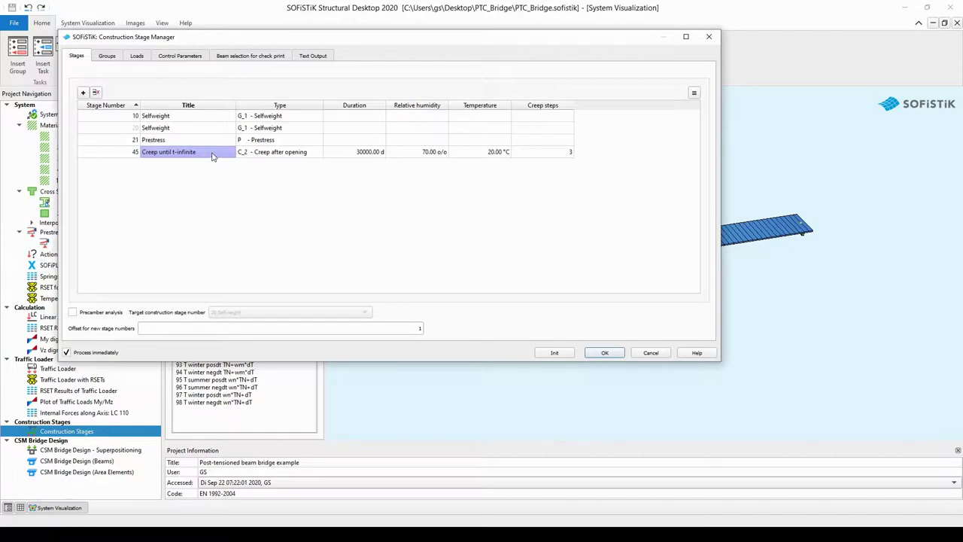
{"action": "left_click", "coordinate": [84, 93]}
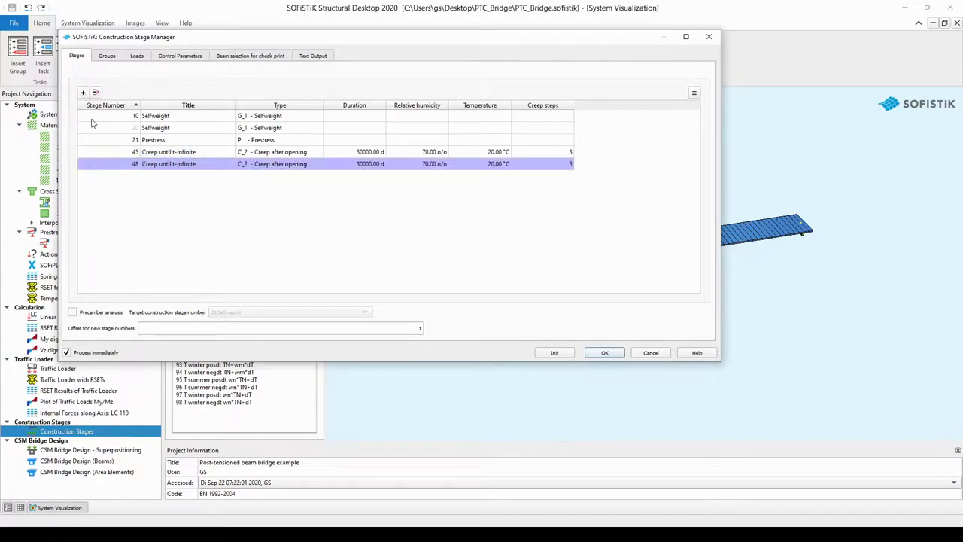
{"action": "left_click", "coordinate": [124, 177]}
{"action": "left_click", "coordinate": [126, 164]}
{"action": "left_click", "coordinate": [125, 164]}
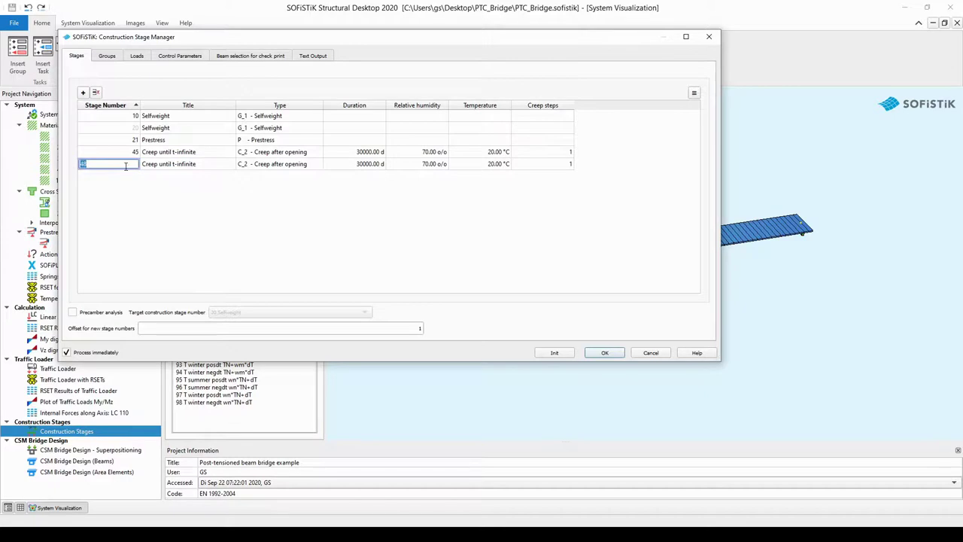
{"action": "type", "text": "15"}
{"action": "left_click", "coordinate": [145, 196]}
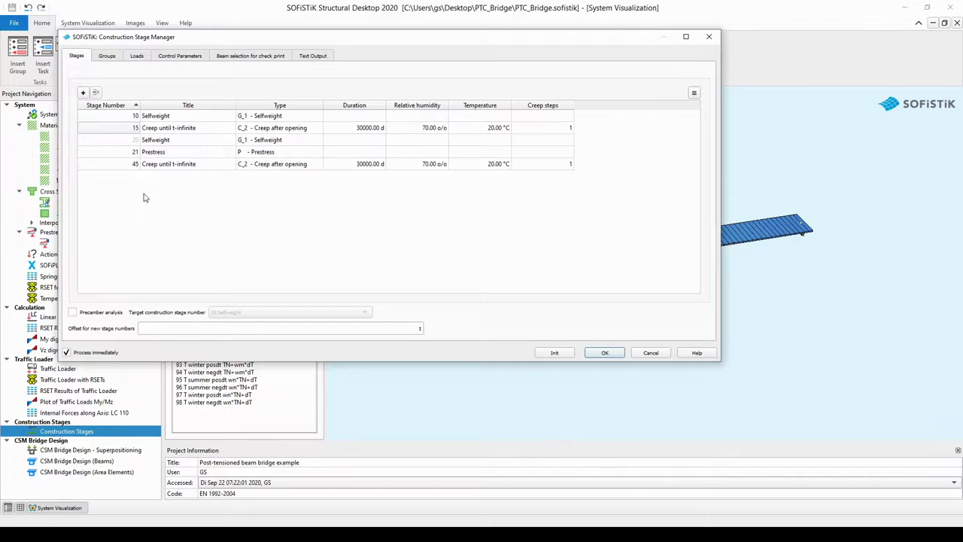
- Set the type of stage 15 to C_1 - Creep until opening and its duration to 28 days
{"action": "left_click", "coordinate": [311, 129]}
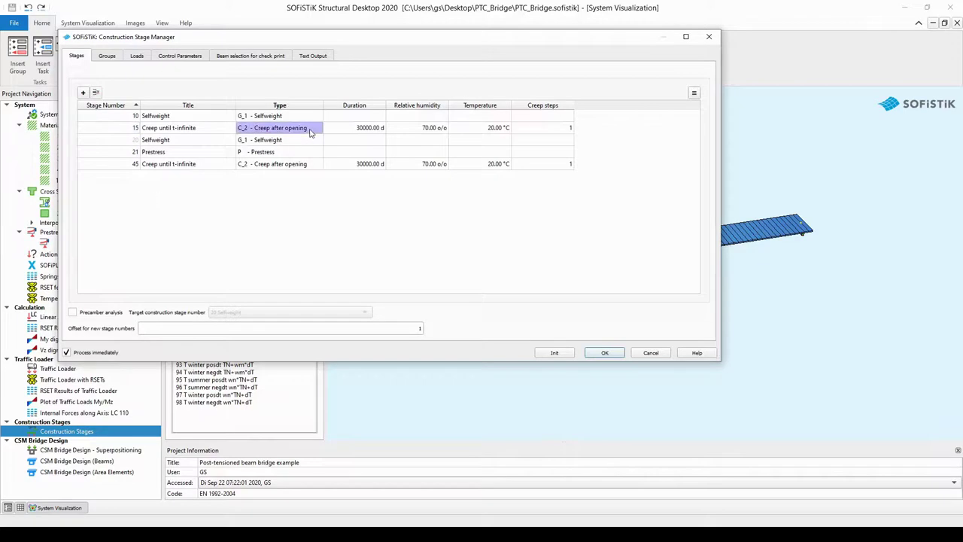
{"action": "left_click", "coordinate": [311, 132]}
{"action": "left_click", "coordinate": [311, 132]}
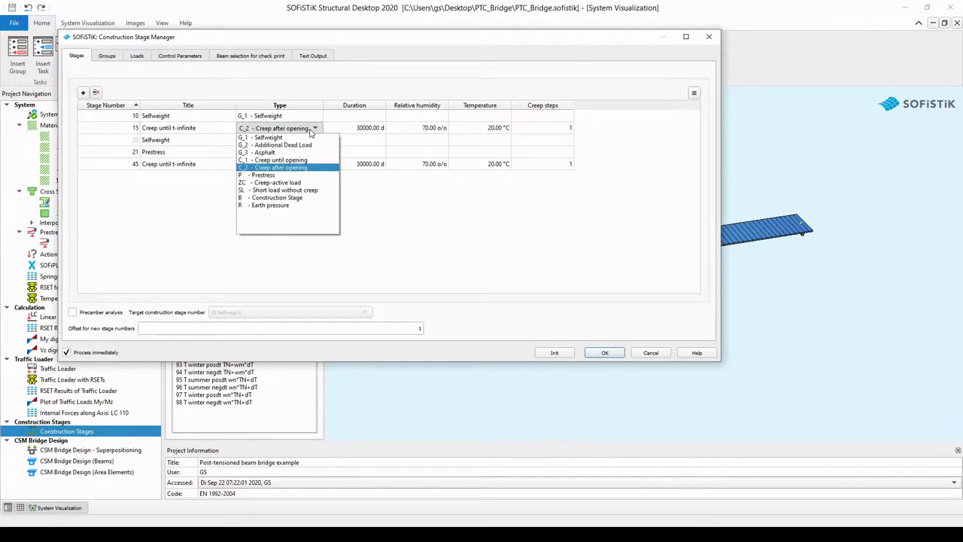
{"action": "left_click", "coordinate": [298, 159]}
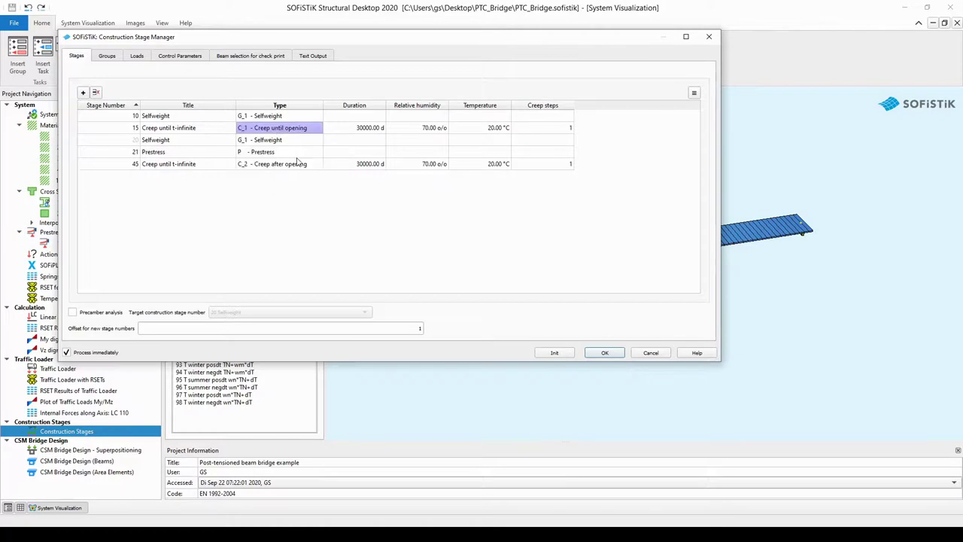
{"action": "left_click", "coordinate": [349, 129]}
{"action": "left_click", "coordinate": [349, 130]}
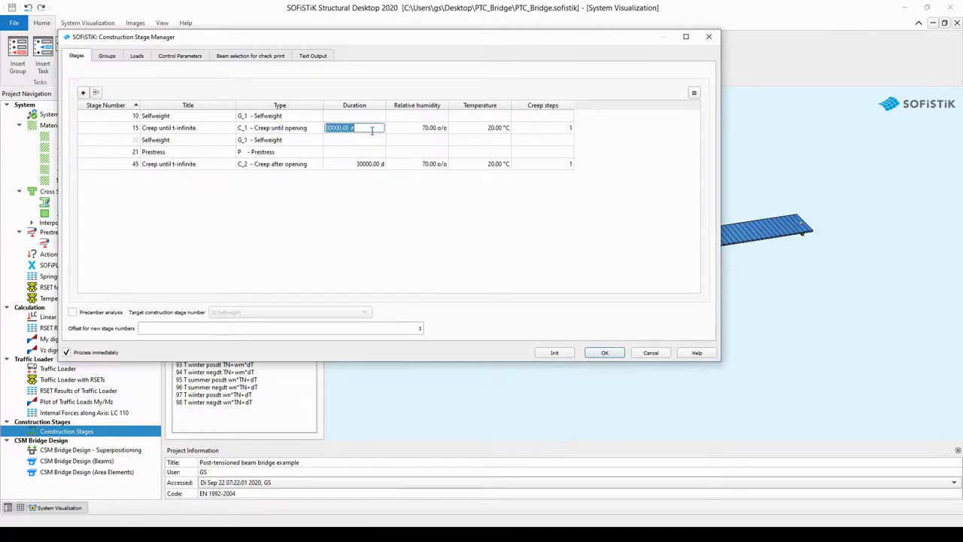
{"action": "type", "text": "28"}
{"action": "key", "text": "Return"}
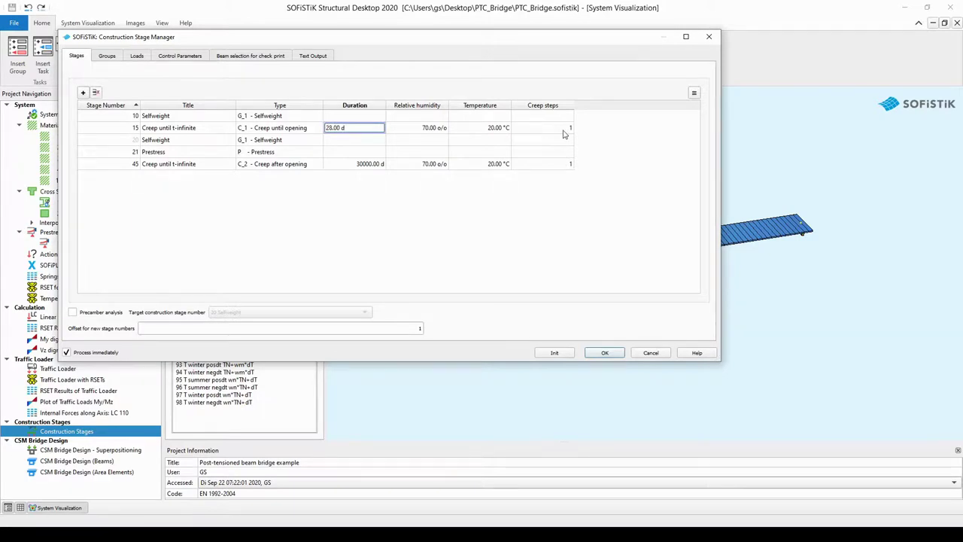
{"action": "key", "text": "Return"}
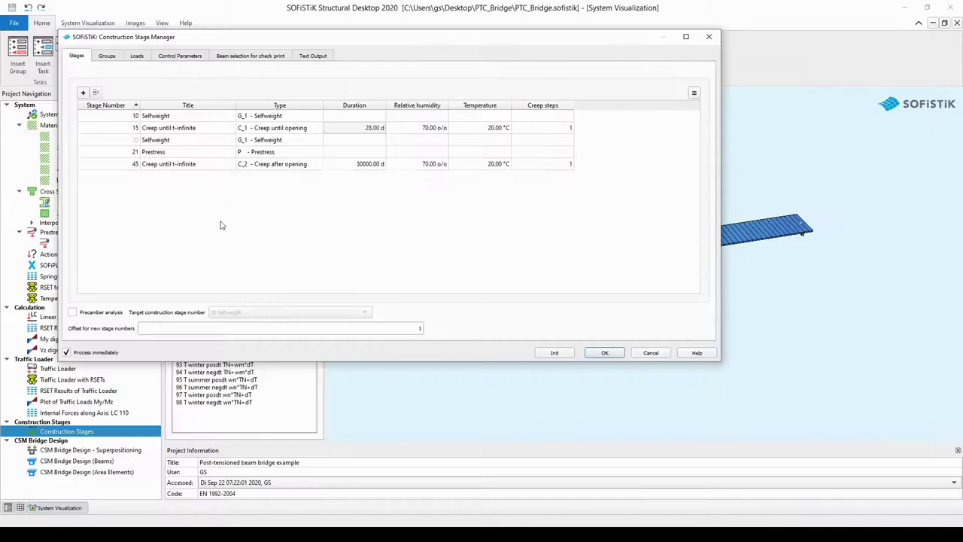
- Duplicate the Selfweight stage 20 and give the copy stage number 30
{"action": "left_click", "coordinate": [191, 143]}
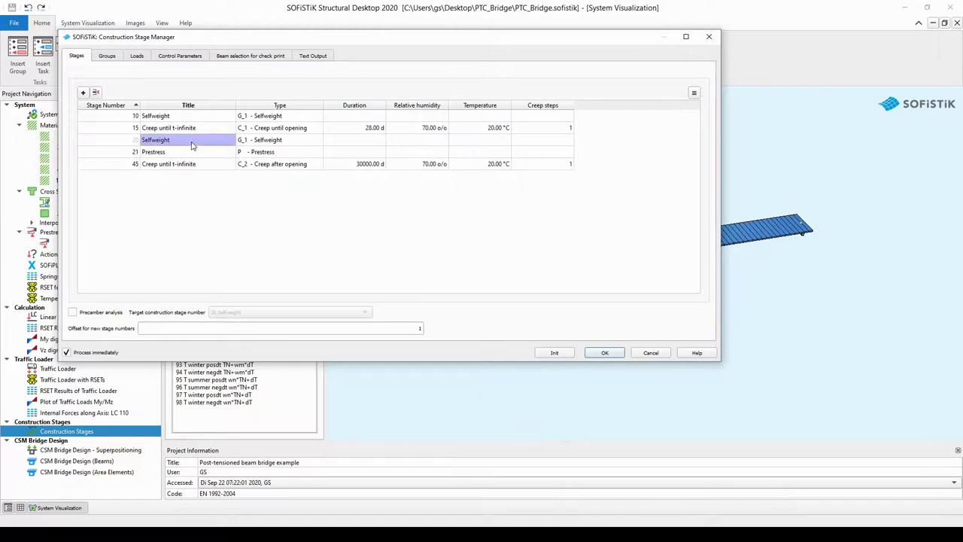
{"action": "left_click", "coordinate": [83, 93]}
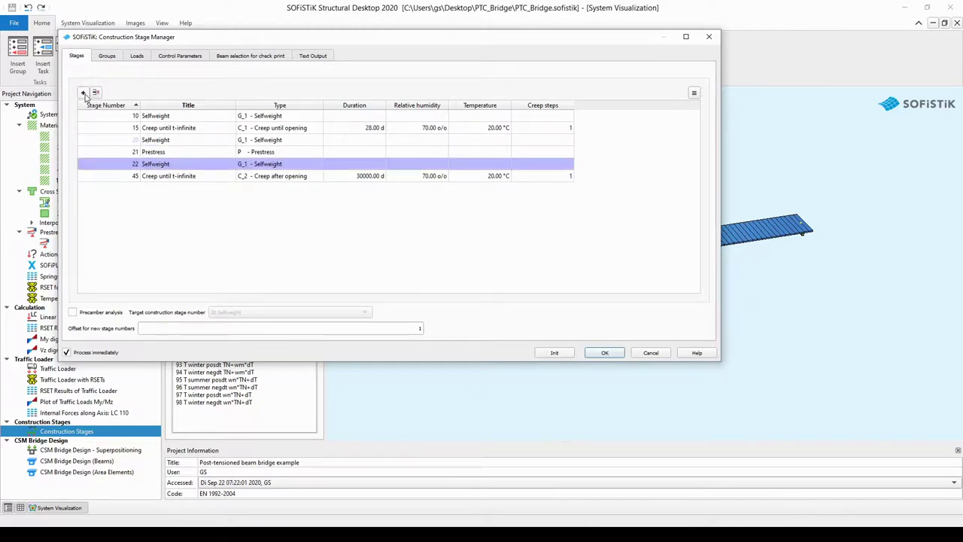
{"action": "double_click", "coordinate": [131, 163]}
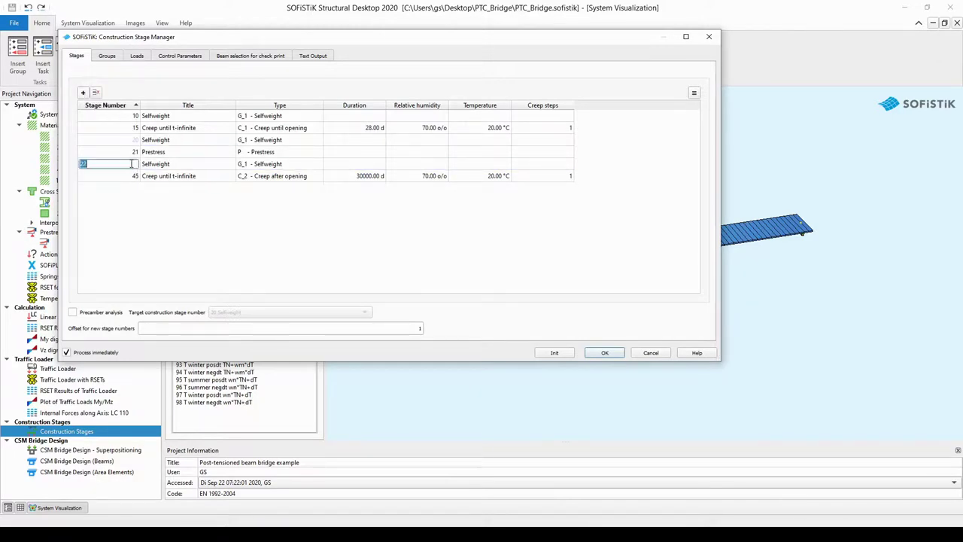
{"action": "type", "text": "30"}
- Title stage 30 "Apshalt layers" and set its type to G_2 - Additional Dead Load
{"action": "left_click", "coordinate": [178, 167]}
{"action": "left_click", "coordinate": [180, 166]}
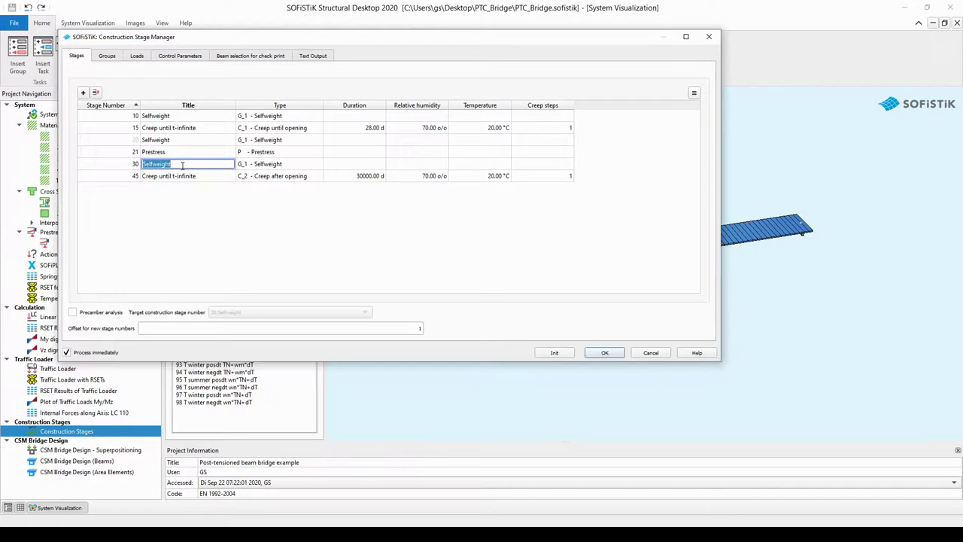
{"action": "type", "text": "Apshalt layers"}
{"action": "left_click", "coordinate": [293, 167]}
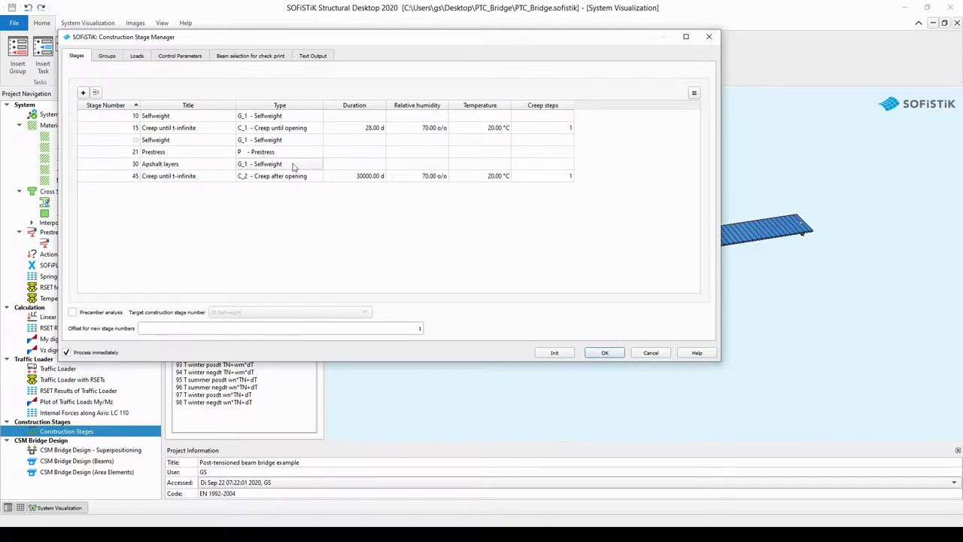
{"action": "left_click", "coordinate": [308, 167]}
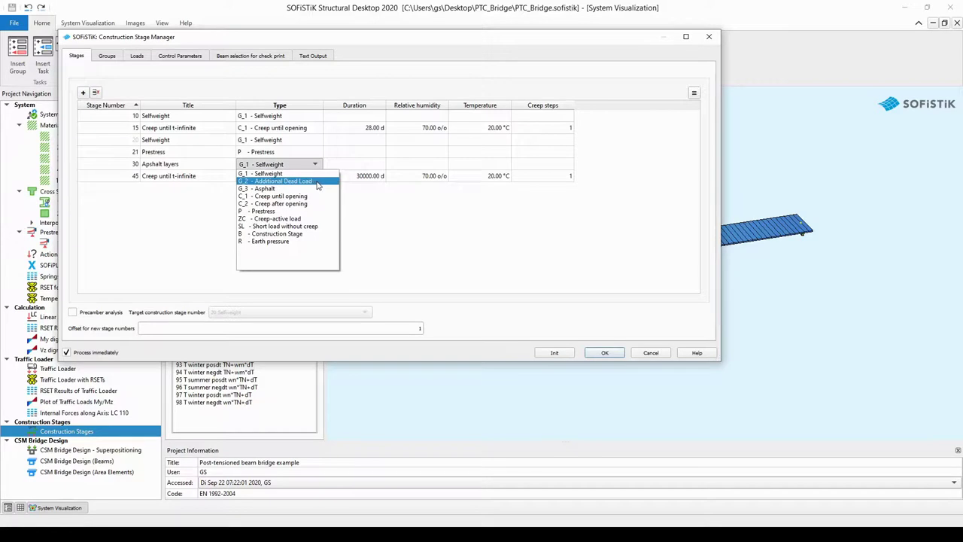
{"action": "left_click", "coordinate": [319, 184]}
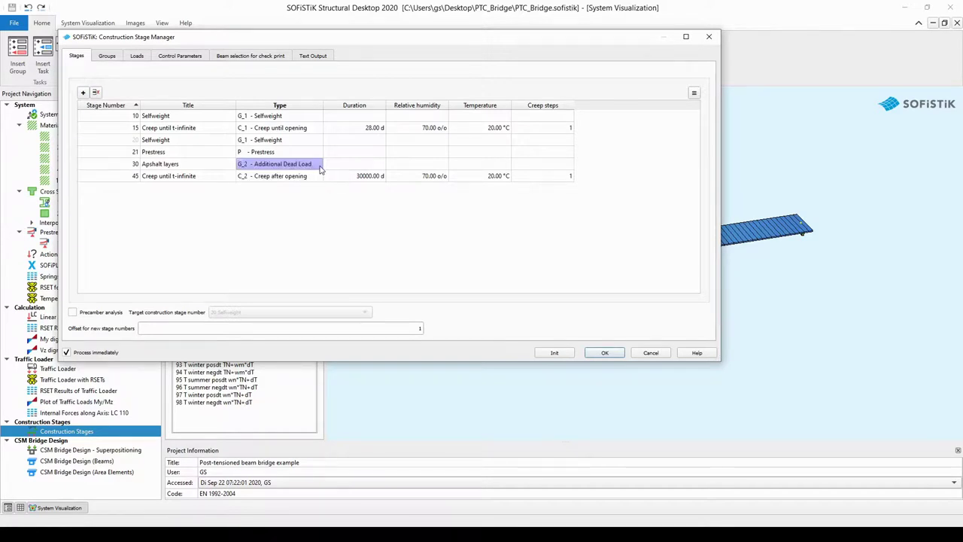
- Duplicate creep stage 15 and give the copy stage number 35
{"action": "left_click", "coordinate": [223, 133]}
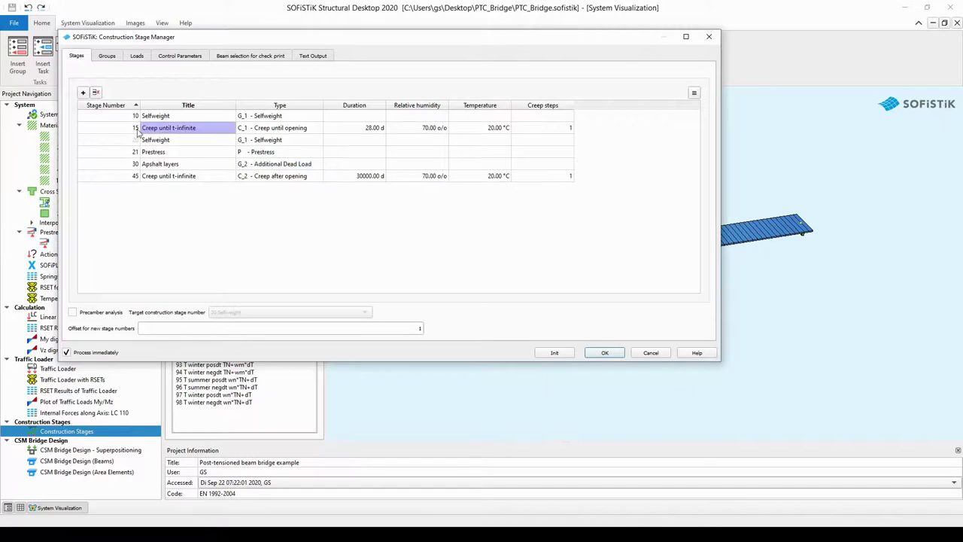
{"action": "left_click", "coordinate": [84, 93]}
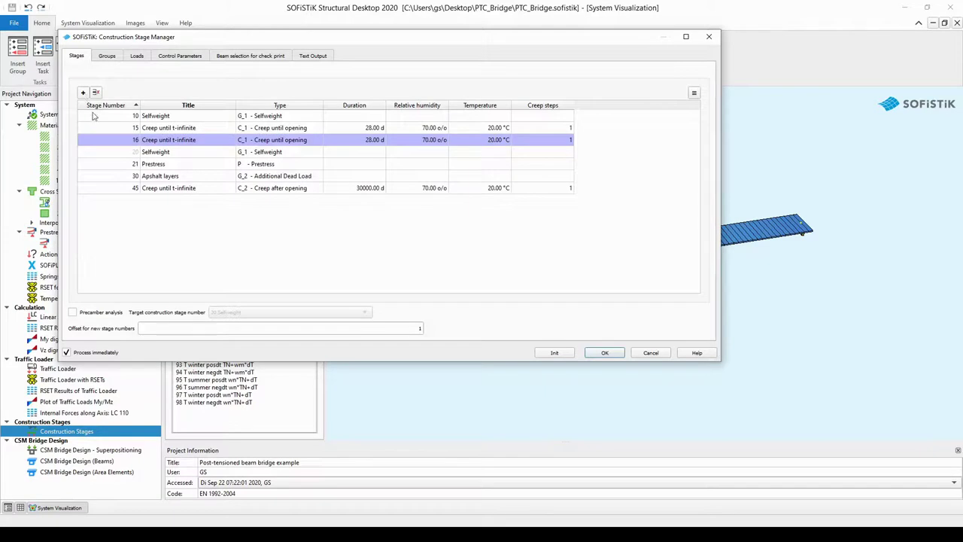
{"action": "double_click", "coordinate": [127, 140]}
{"action": "type", "text": "35"}
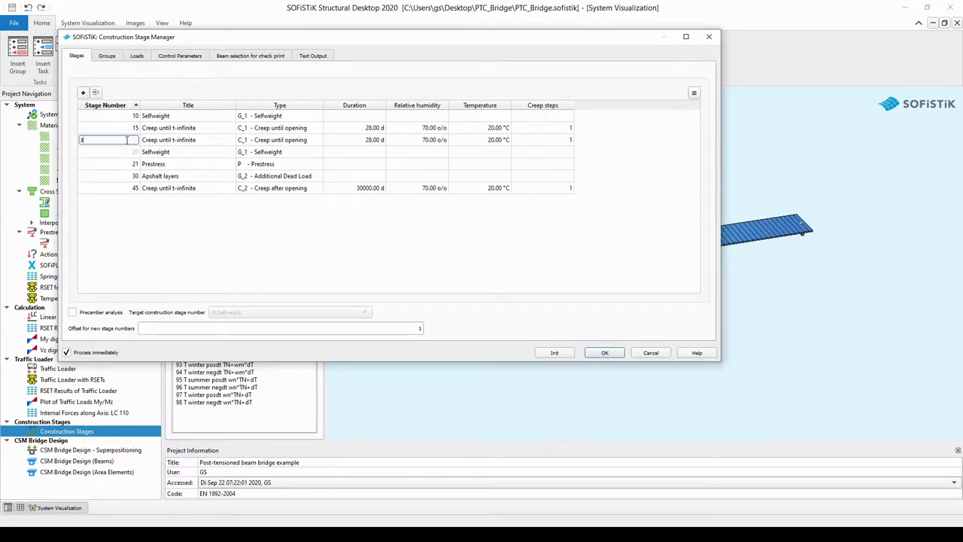
{"action": "left_click", "coordinate": [166, 220]}
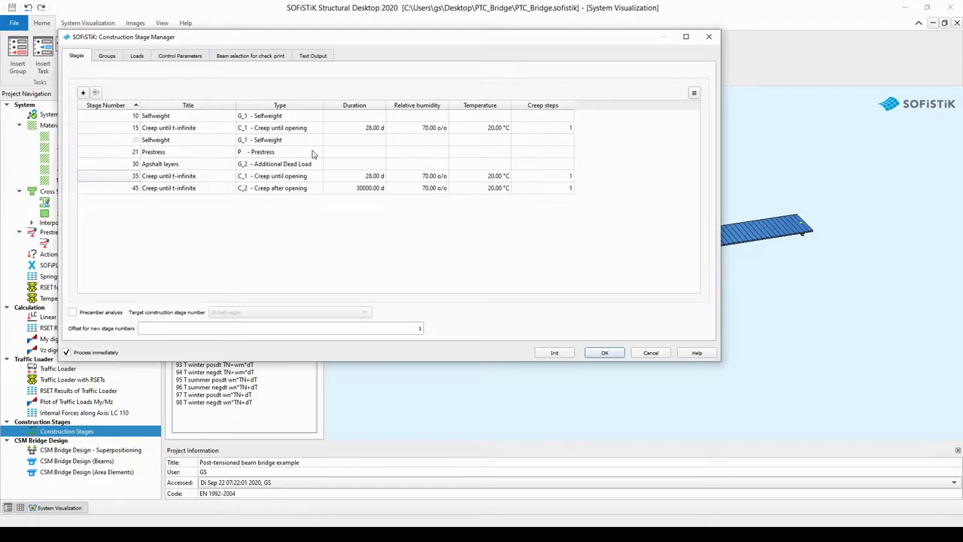
- Duplicate creep stage 15 and give the copy stage number 25
{"action": "left_click", "coordinate": [218, 129]}
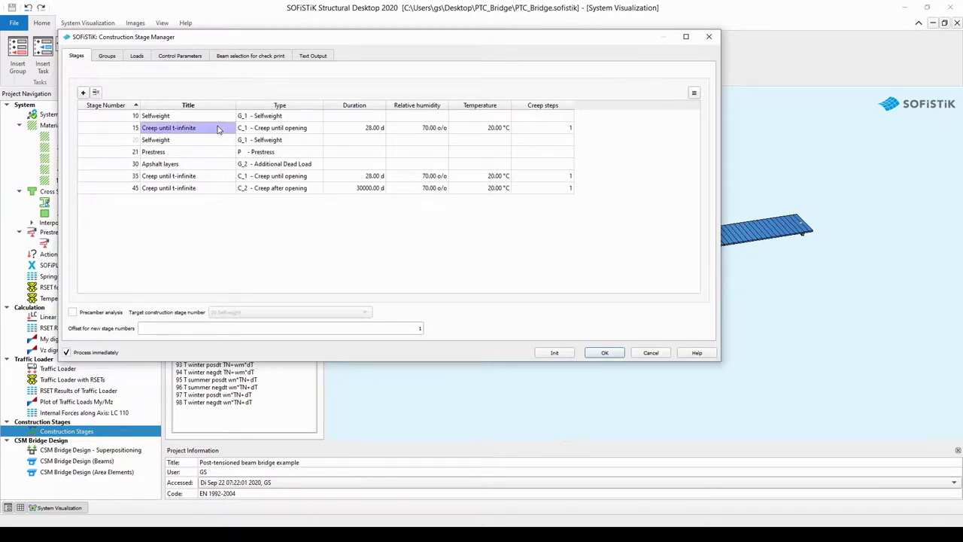
{"action": "left_click", "coordinate": [83, 93]}
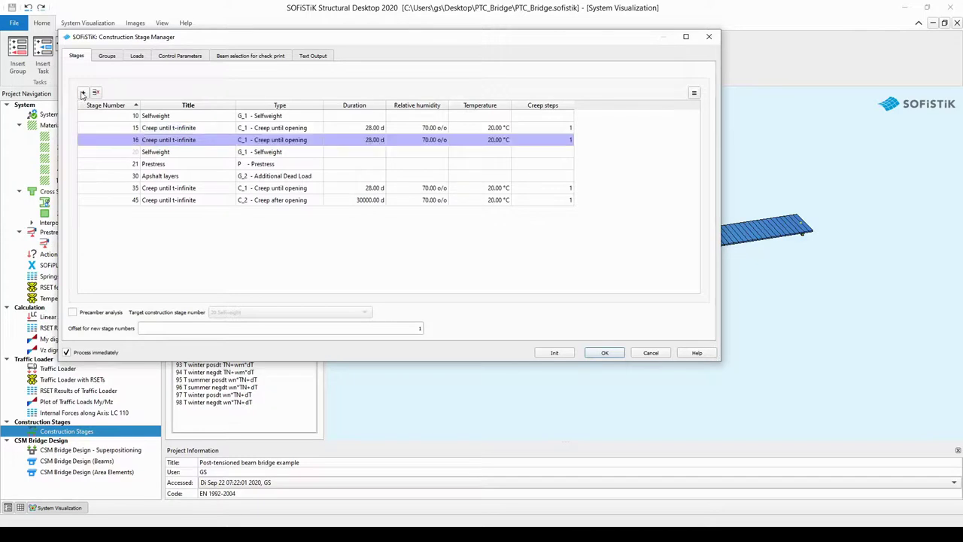
{"action": "double_click", "coordinate": [127, 140]}
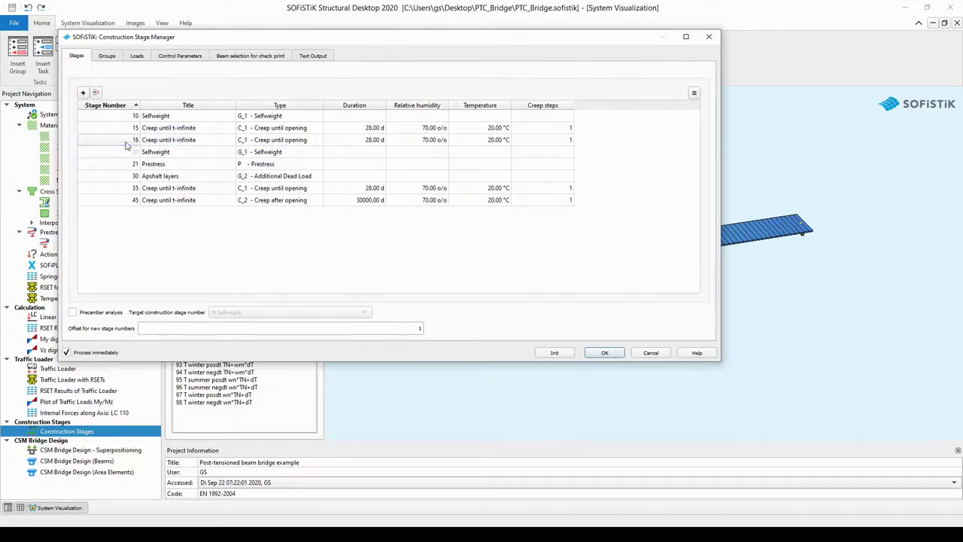
{"action": "type", "text": "25"}
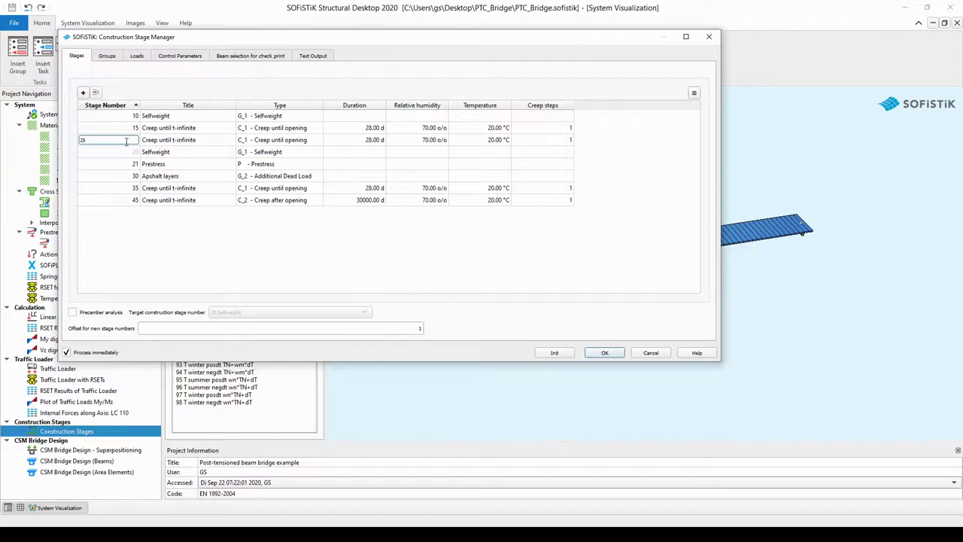
{"action": "left_click", "coordinate": [151, 230]}
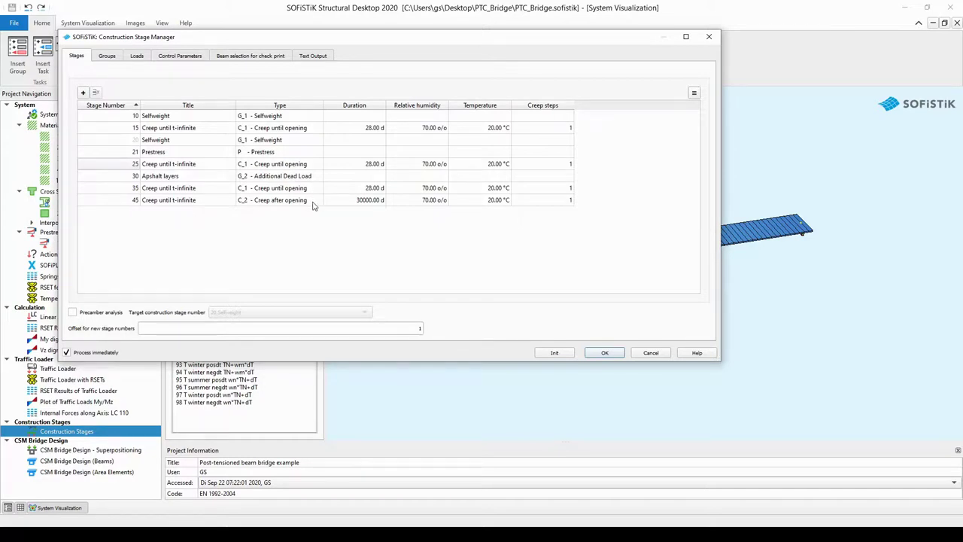
{"action": "left_click", "coordinate": [203, 232]}
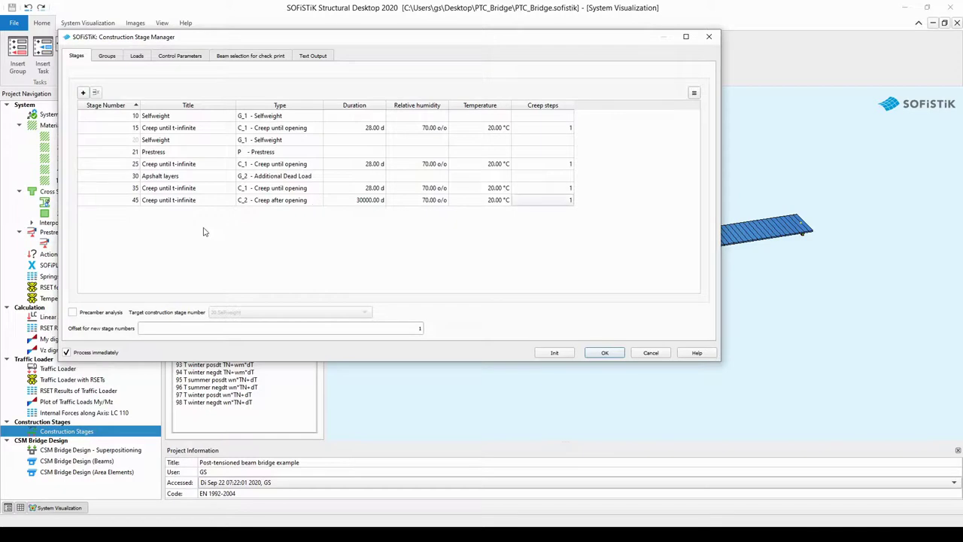
- Change the title of stage 10 to "Installation of the Pier"
{"action": "left_click", "coordinate": [182, 119]}
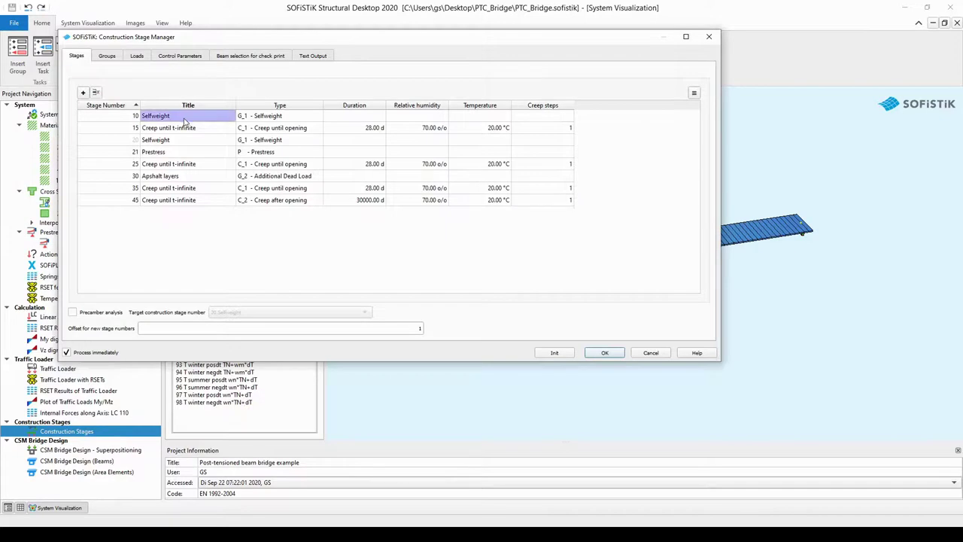
{"action": "left_click", "coordinate": [185, 119]}
{"action": "type", "text": "Ini"}
{"action": "type", "text": "ta"}
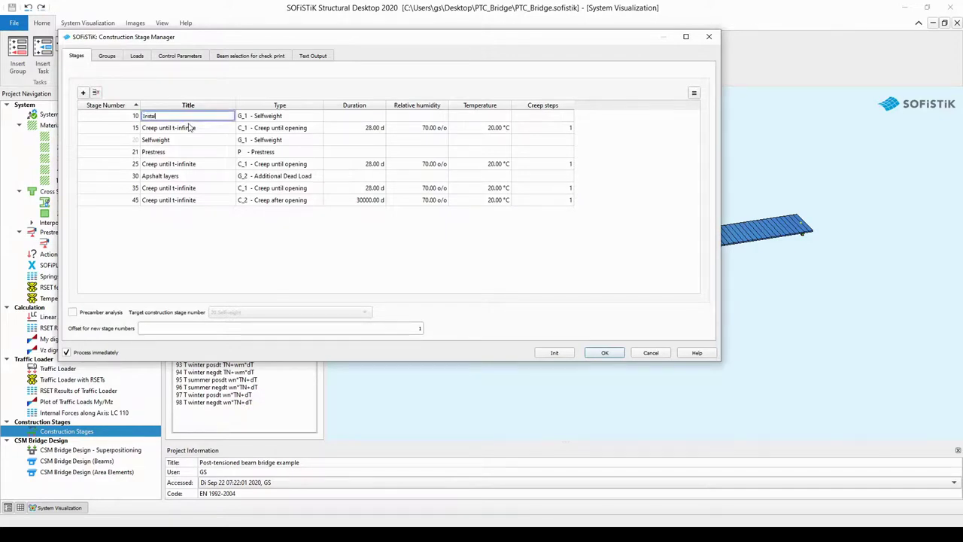
{"action": "type", "text": "llation of the Pier"}
- Change the title of stage 20 to "Installation of the Superstructure"
{"action": "left_click", "coordinate": [194, 141]}
{"action": "left_click", "coordinate": [195, 140]}
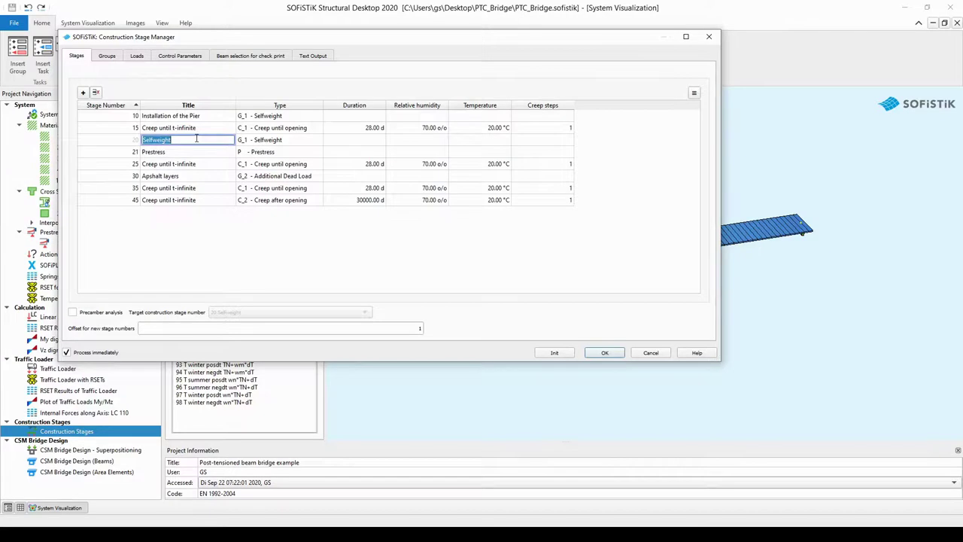
{"action": "type", "text": "Installation of the Superstructure"}
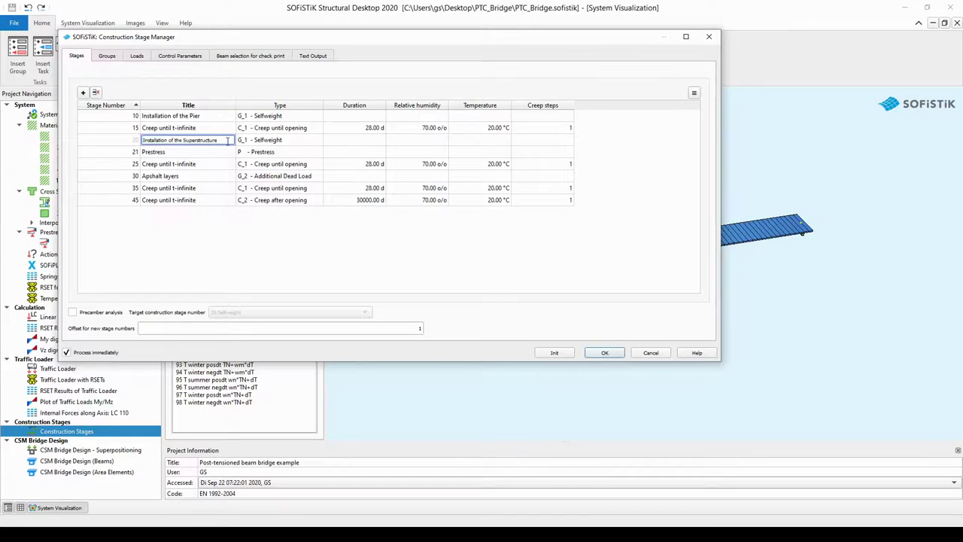
{"action": "left_click", "coordinate": [213, 178]}
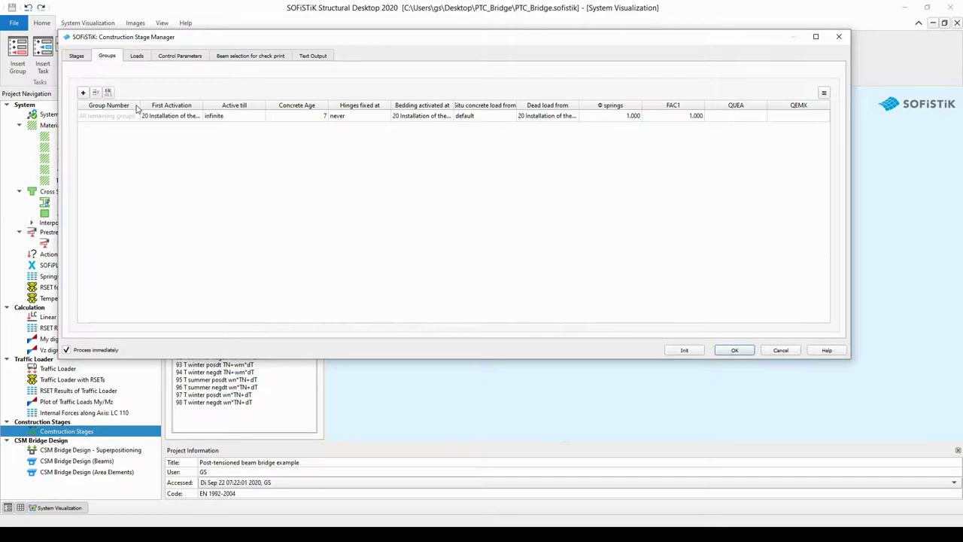
- For all remaining groups, set the first activation to stage 10 Installation of the Pier and the hinges fixed at option to never
{"action": "left_click", "coordinate": [170, 117]}
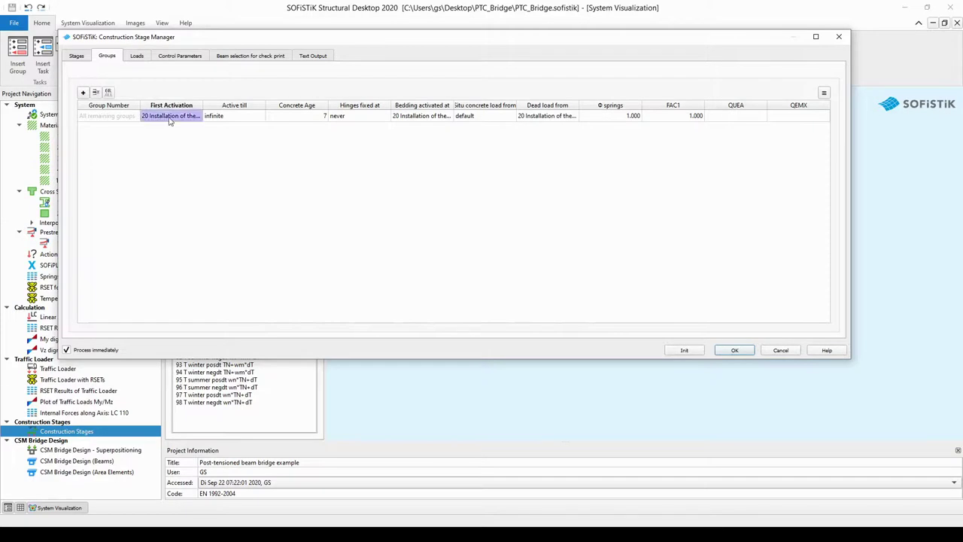
{"action": "left_click", "coordinate": [171, 117]}
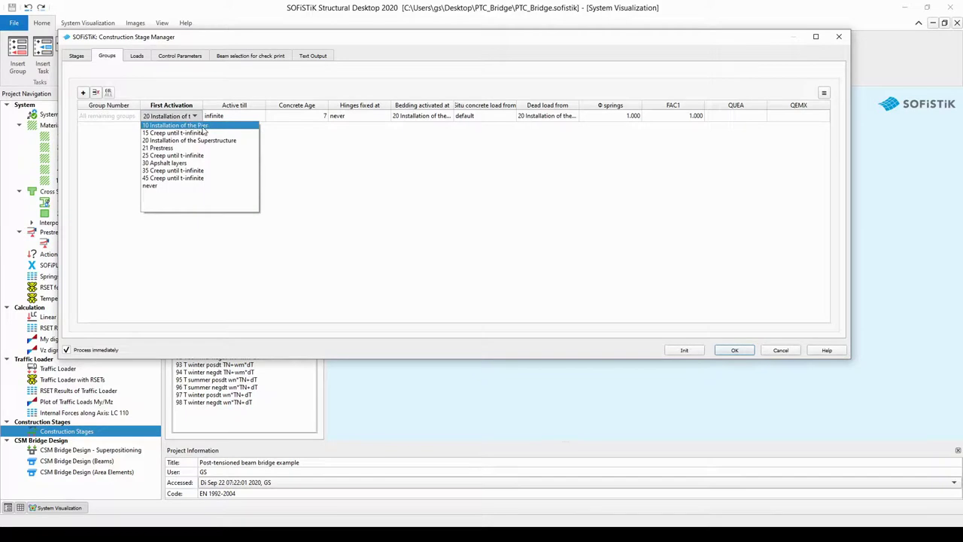
{"action": "left_click", "coordinate": [203, 126]}
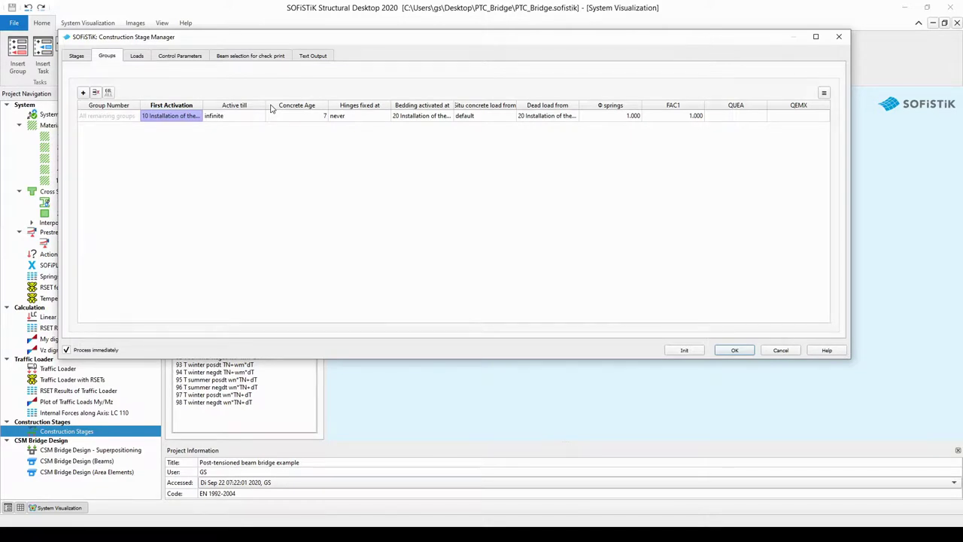
{"action": "left_click", "coordinate": [370, 119]}
{"action": "left_click", "coordinate": [369, 119]}
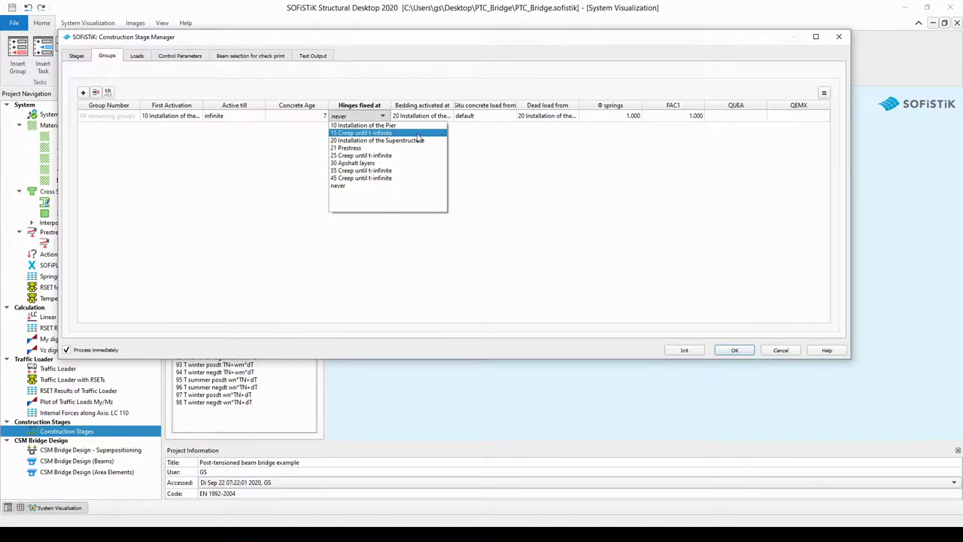
{"action": "left_click", "coordinate": [387, 187]}
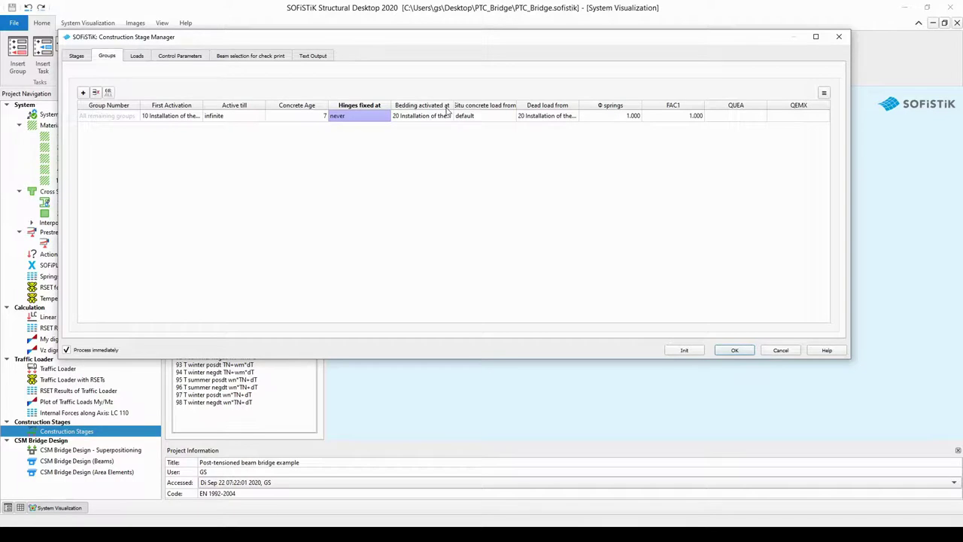
- Widen the Situ concrete load from column and set its value to never for all remaining groups
{"action": "left_click_drag", "start_coordinate": [516, 105], "coordinate": [532, 106]}
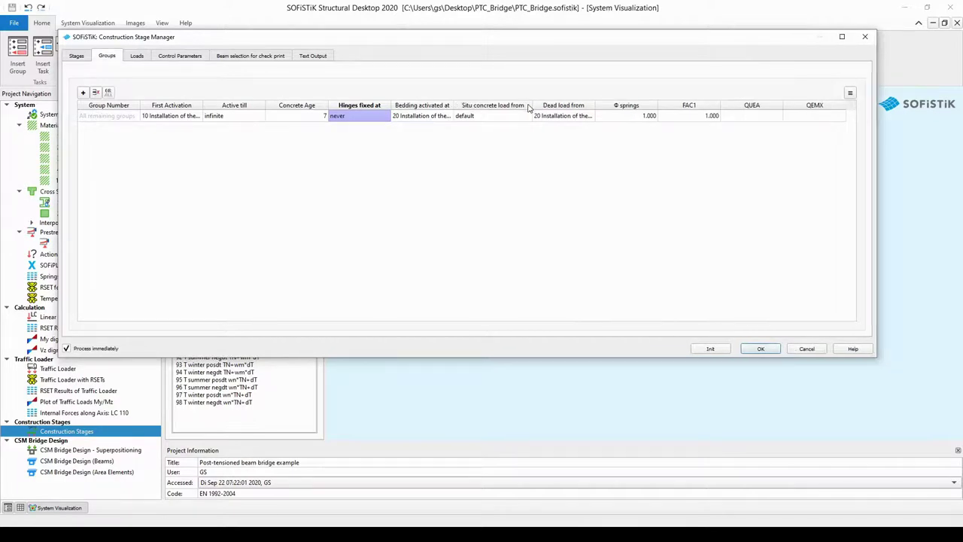
{"action": "left_click", "coordinate": [520, 118]}
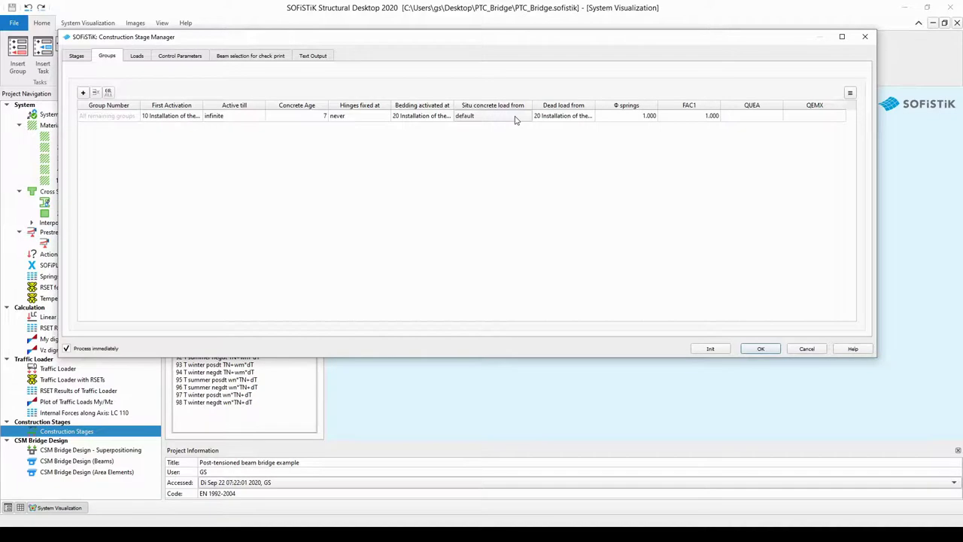
{"action": "left_click", "coordinate": [516, 117]}
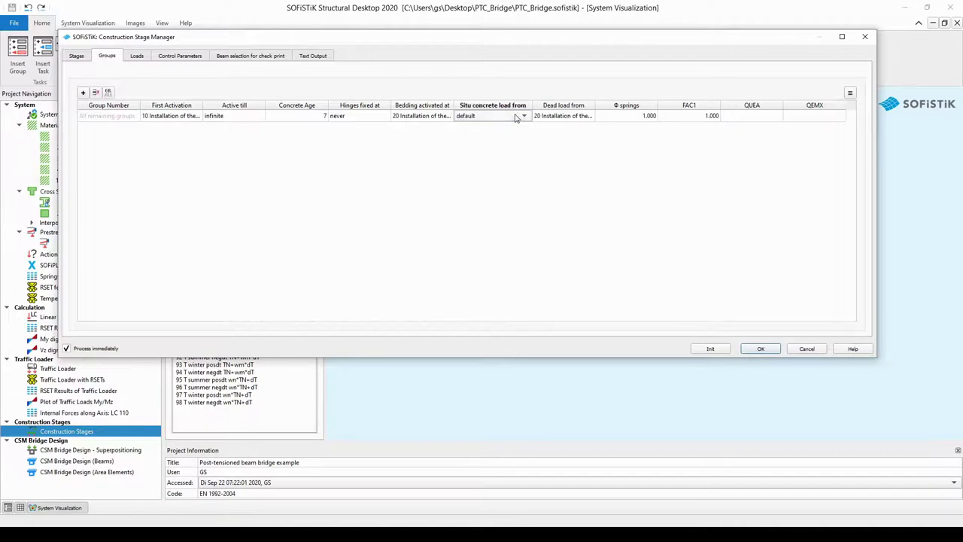
{"action": "left_click", "coordinate": [518, 117]}
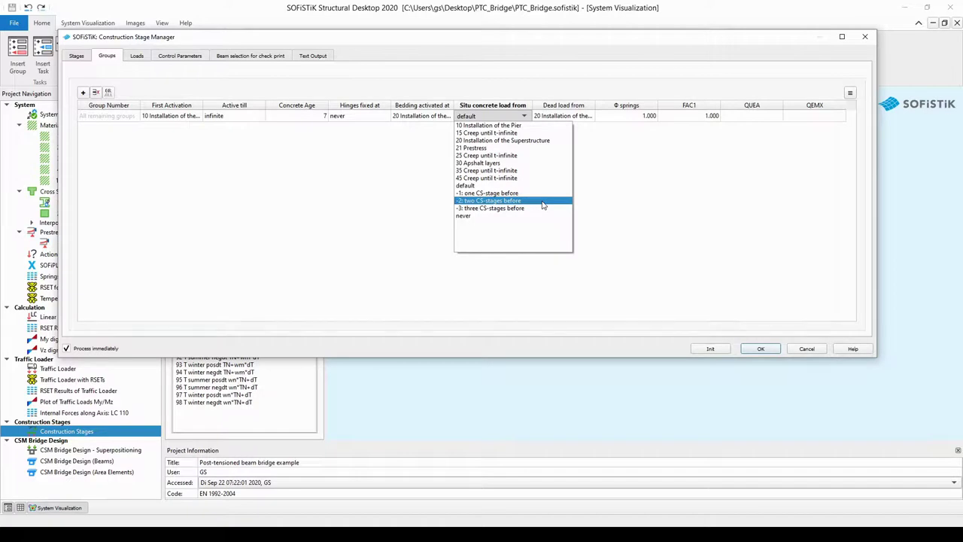
{"action": "left_click", "coordinate": [473, 216]}
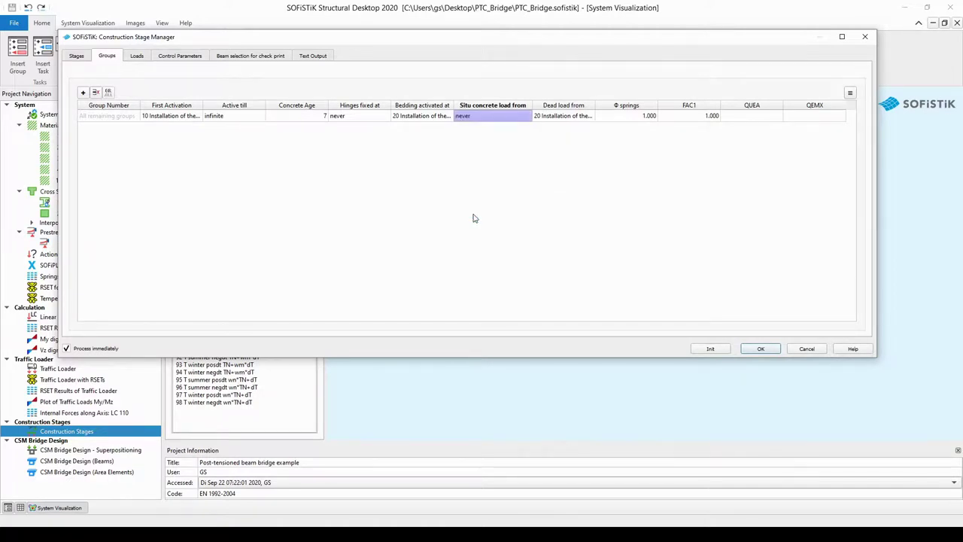
- Set the dead load of all remaining groups to start from stage 10 Installation of the Pier
{"action": "left_click", "coordinate": [587, 116]}
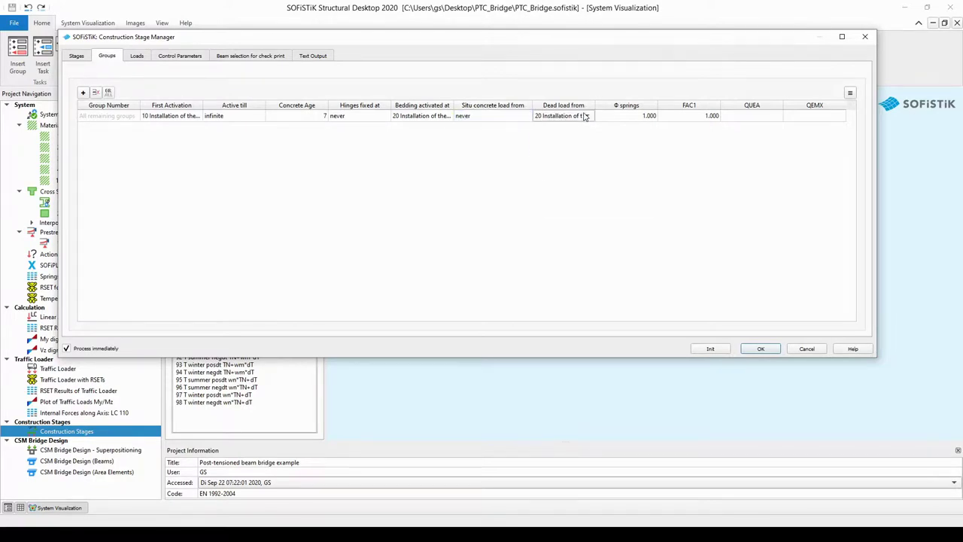
{"action": "left_click", "coordinate": [586, 116]}
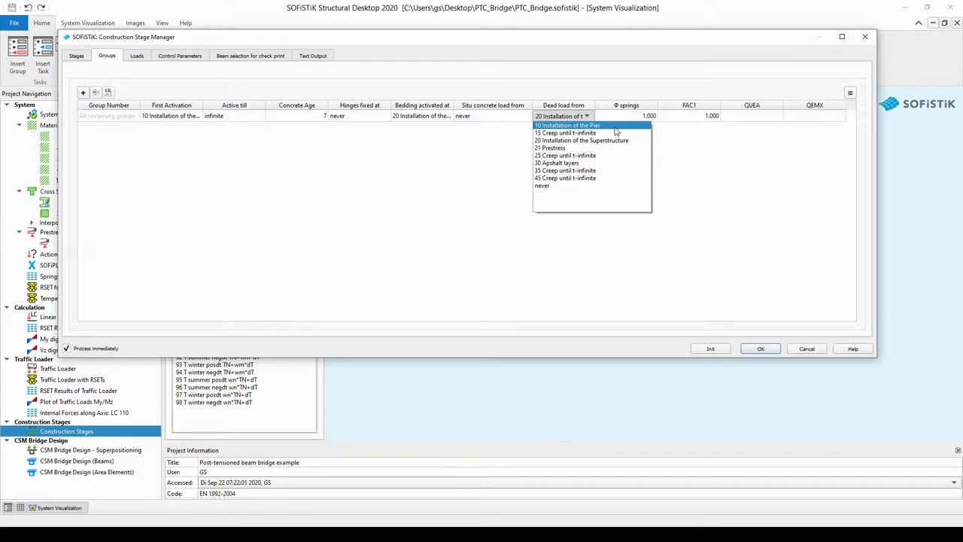
{"action": "left_click", "coordinate": [615, 128]}
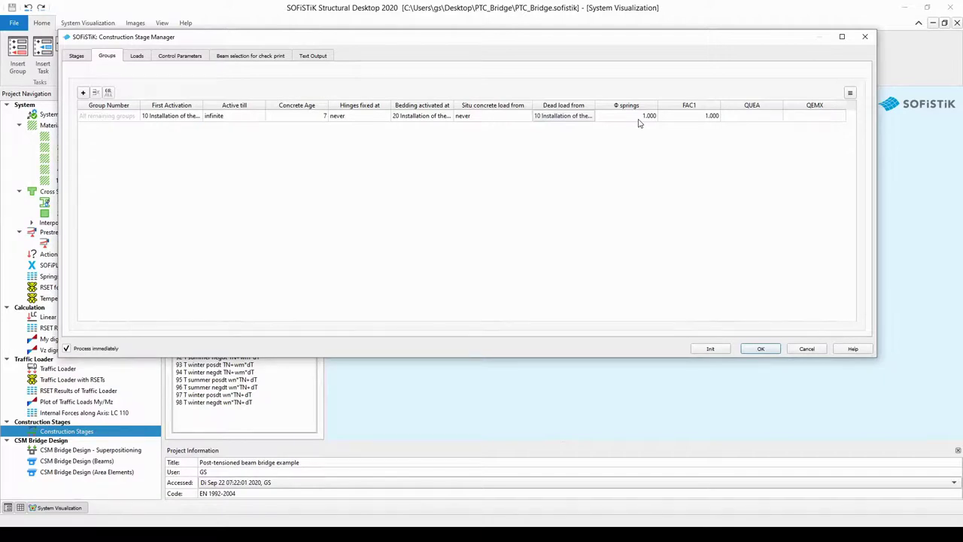
- Set the Φ springs factor of all remaining groups to 0
{"action": "double_click", "coordinate": [639, 118]}
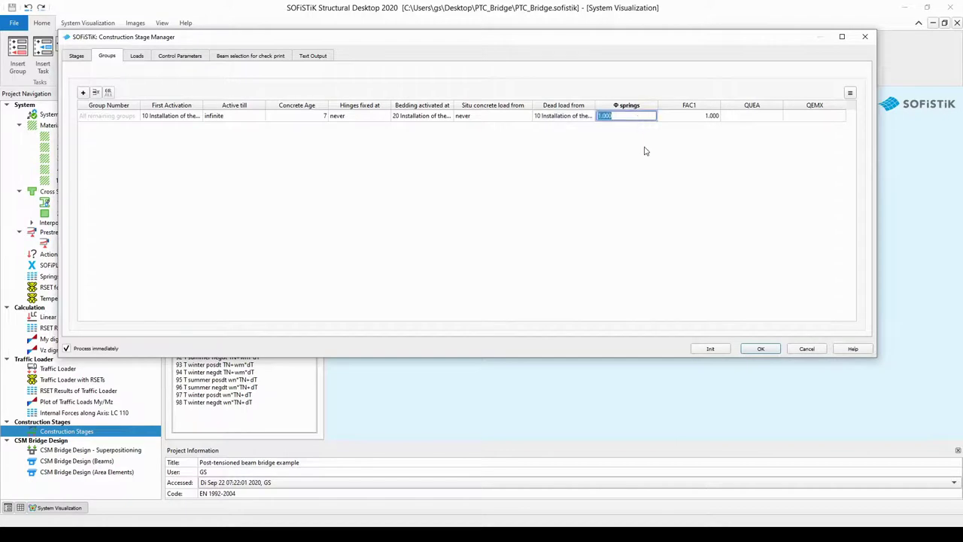
{"action": "type", "text": "0"}
{"action": "key", "text": "Return"}
{"action": "left_click", "coordinate": [646, 141]}
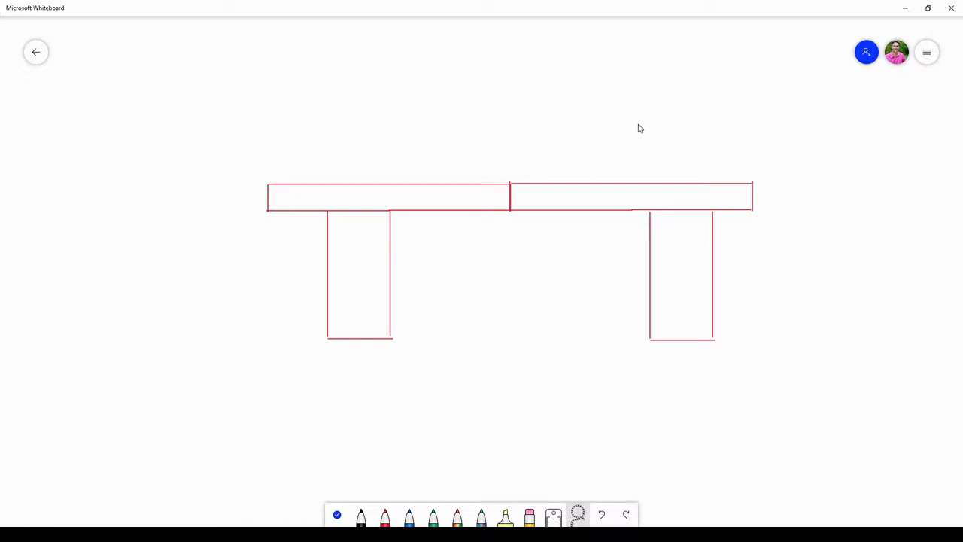
- In the Microsoft Whiteboard bridge sketch, mark each of the two piers with a small green pen mark
{"action": "left_click", "coordinate": [433, 516]}
{"action": "left_click", "coordinate": [358, 248]}
{"action": "left_click", "coordinate": [677, 247]}
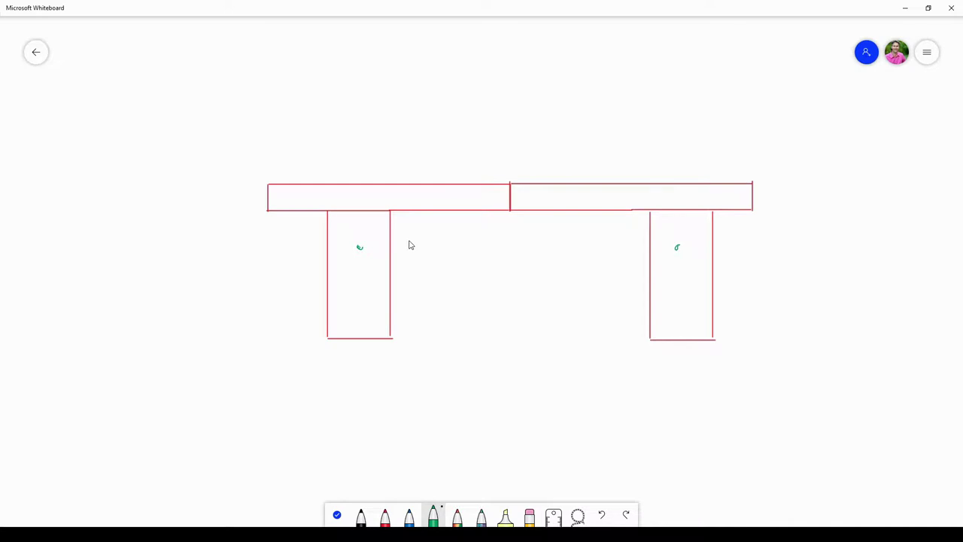
- Trace the outline of the whole bridge deck above the two piers with the blue pen
{"action": "key", "text": "Left"}
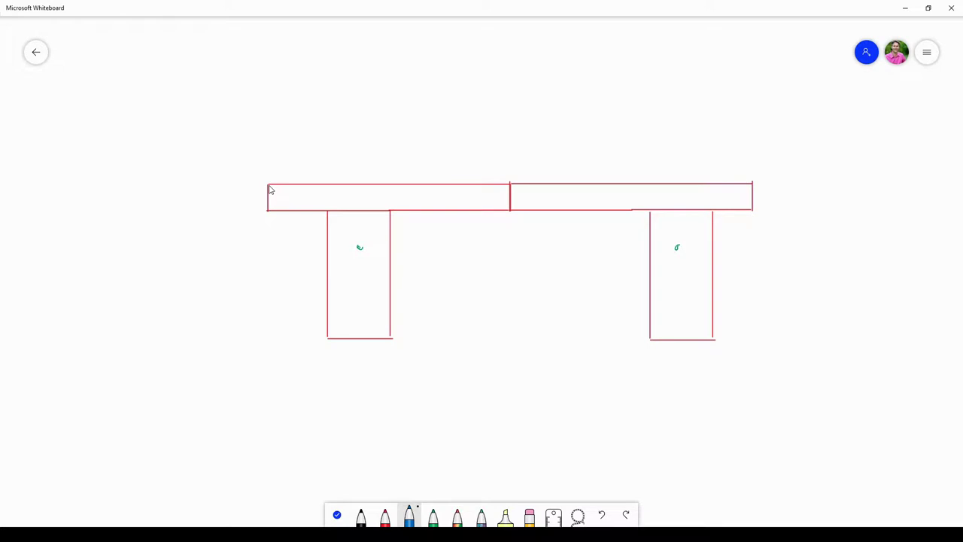
{"action": "mouse_move", "coordinate": [269, 186]}
{"action": "left_mouse_down"}
{"action": "mouse_move", "coordinate": [268, 214]}
{"action": "mouse_move", "coordinate": [357, 217]}
{"action": "mouse_move", "coordinate": [768, 212]}
{"action": "left_mouse_up"}
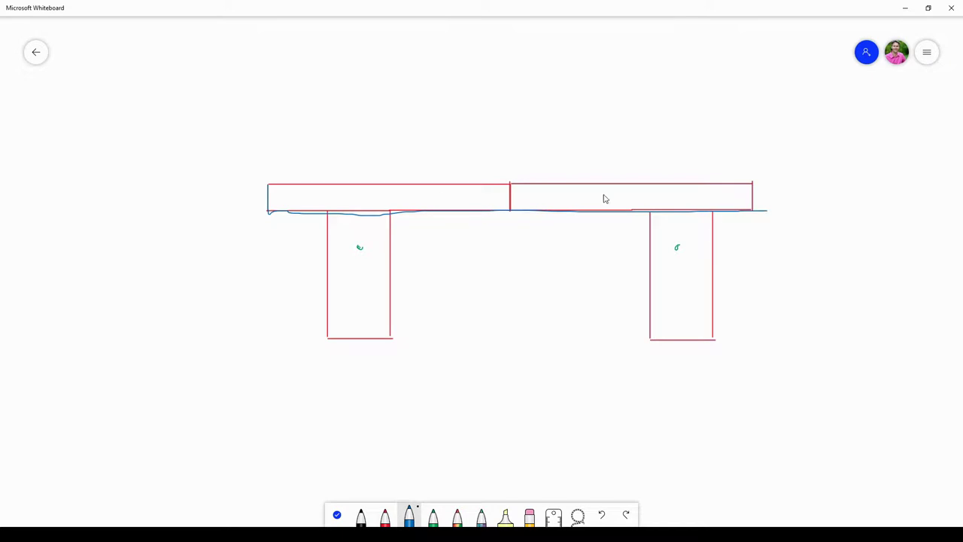
{"action": "mouse_move", "coordinate": [268, 185]}
{"action": "left_mouse_down"}
{"action": "mouse_move", "coordinate": [758, 183]}
{"action": "mouse_move", "coordinate": [755, 210]}
{"action": "left_mouse_up"}
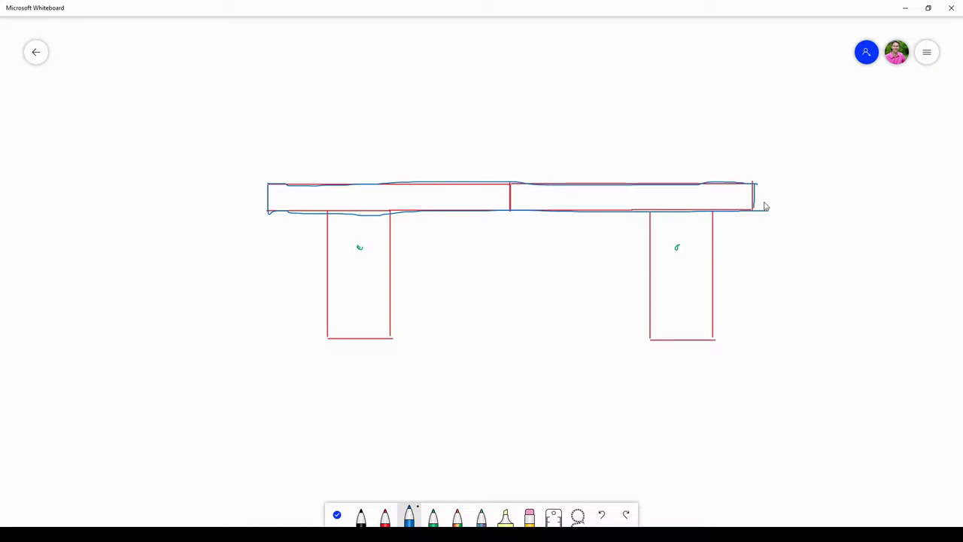
{"action": "left_click_drag", "start_coordinate": [754, 210], "coordinate": [767, 210]}
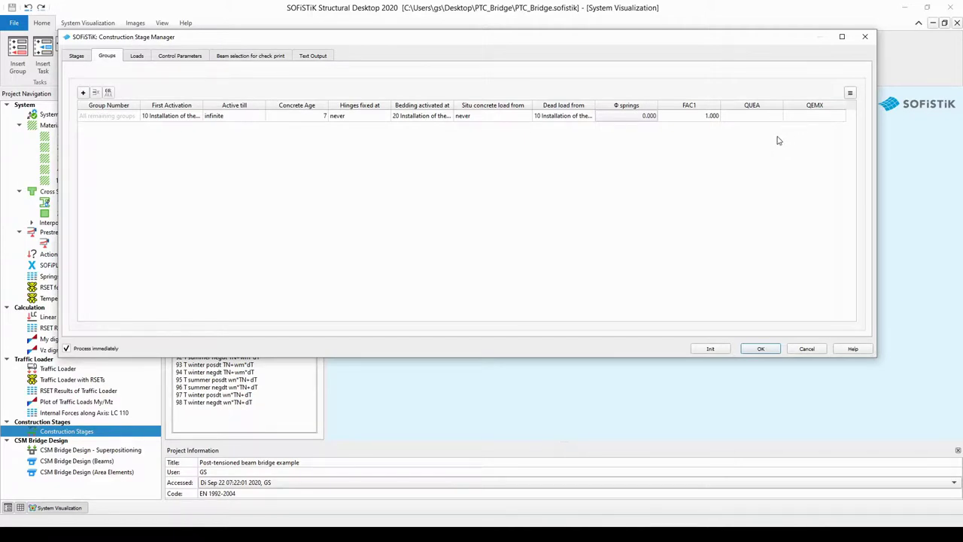
- Add a separate group entry to the group settings and limit it to group 20
{"action": "left_click", "coordinate": [159, 118]}
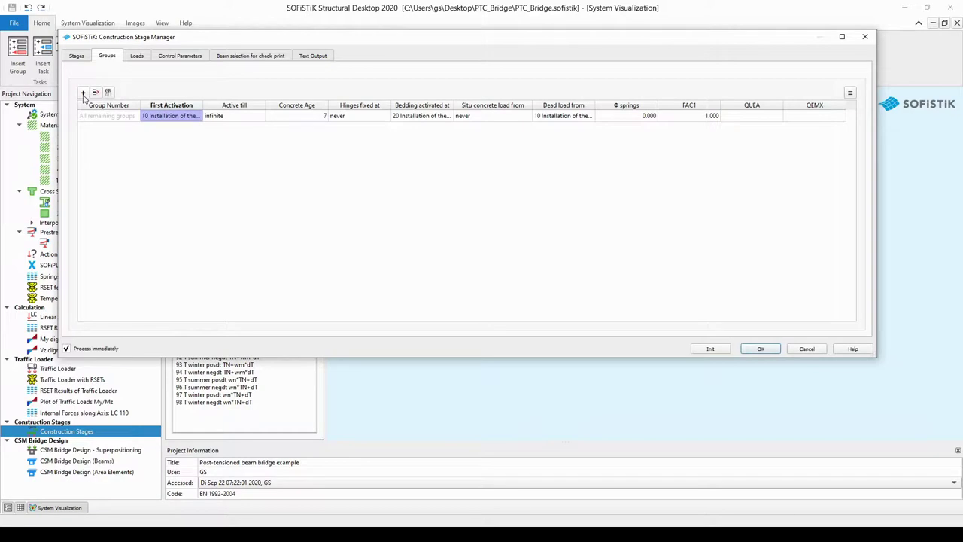
{"action": "left_click", "coordinate": [84, 93]}
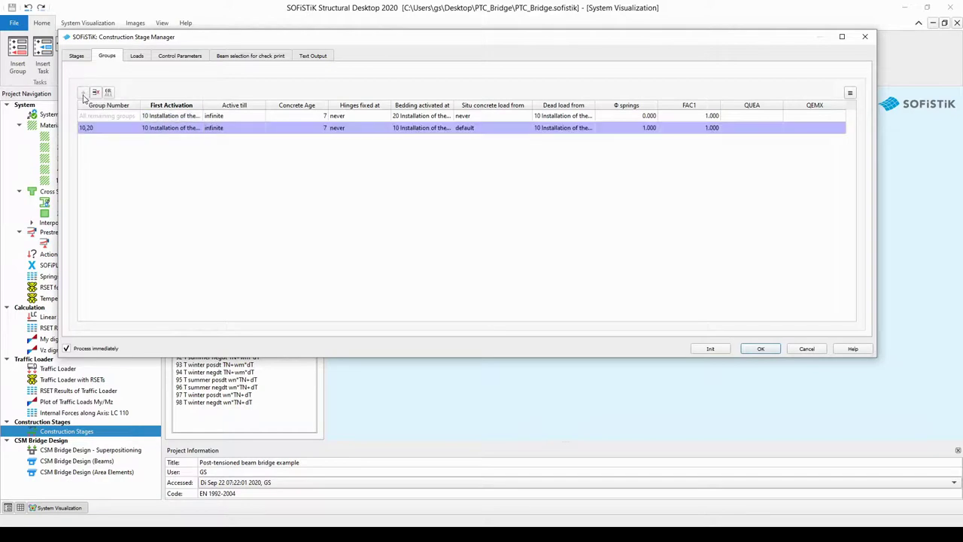
{"action": "left_click", "coordinate": [109, 128]}
{"action": "left_click", "coordinate": [109, 130]}
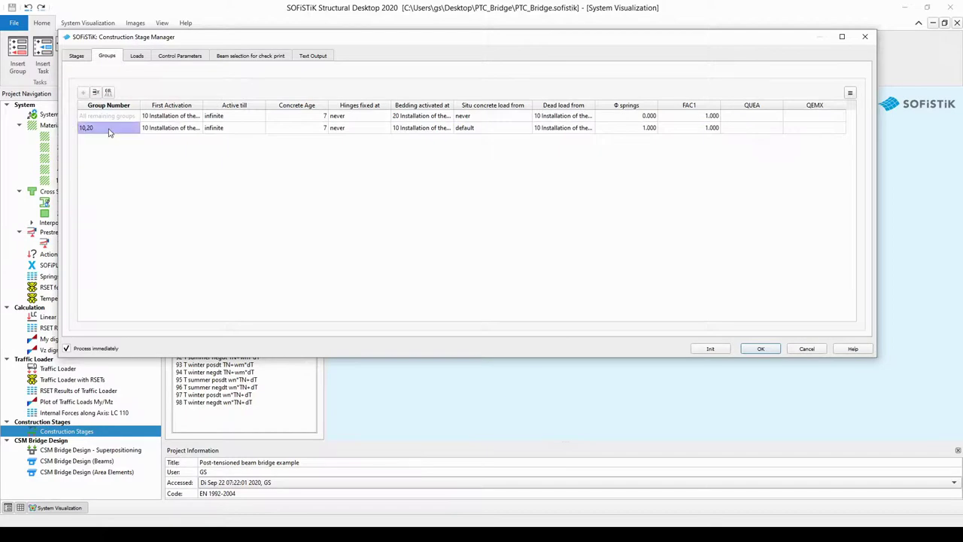
{"action": "left_click", "coordinate": [109, 129]}
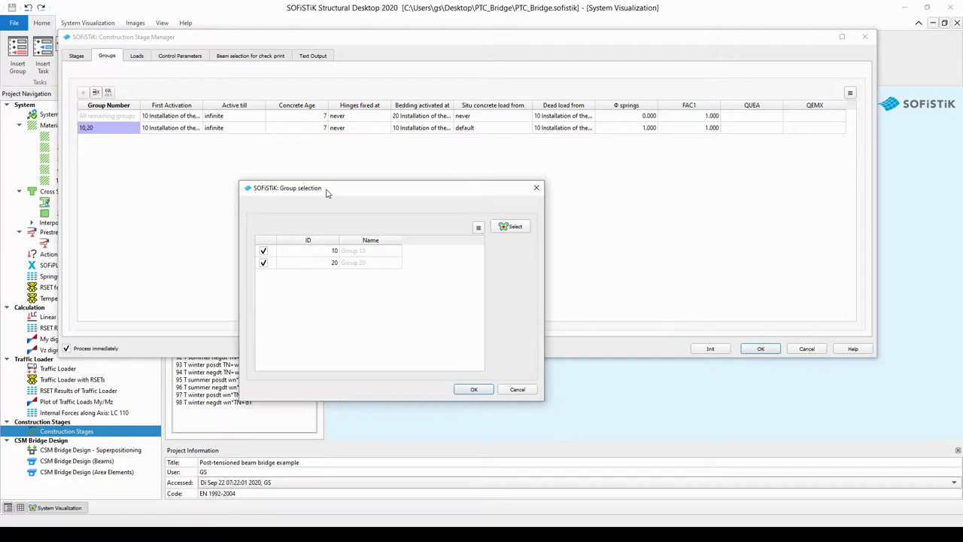
{"action": "left_click", "coordinate": [263, 255]}
{"action": "left_click", "coordinate": [488, 391]}
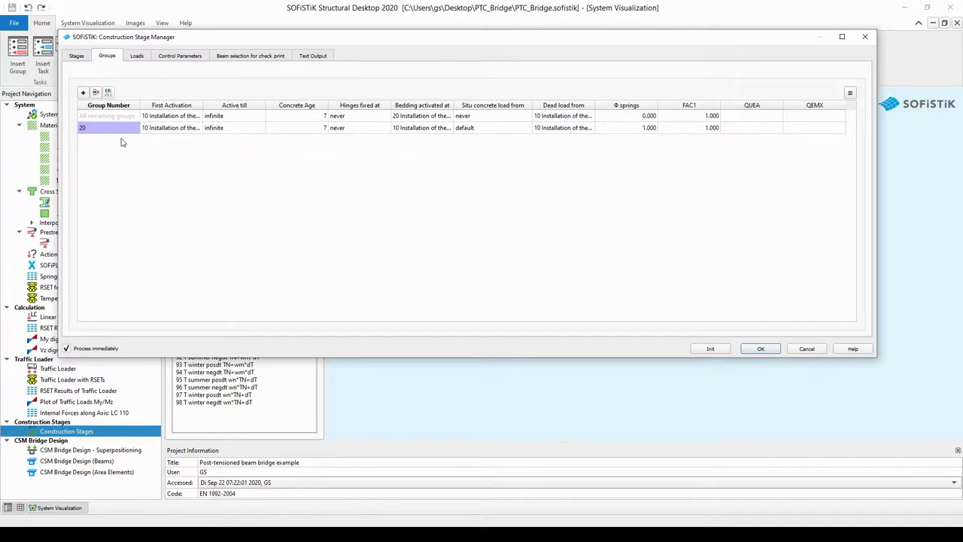
- Set both the first activation and the dead load start of group 20 to stage 20 Installation of the Superstructure
{"action": "left_click", "coordinate": [161, 131]}
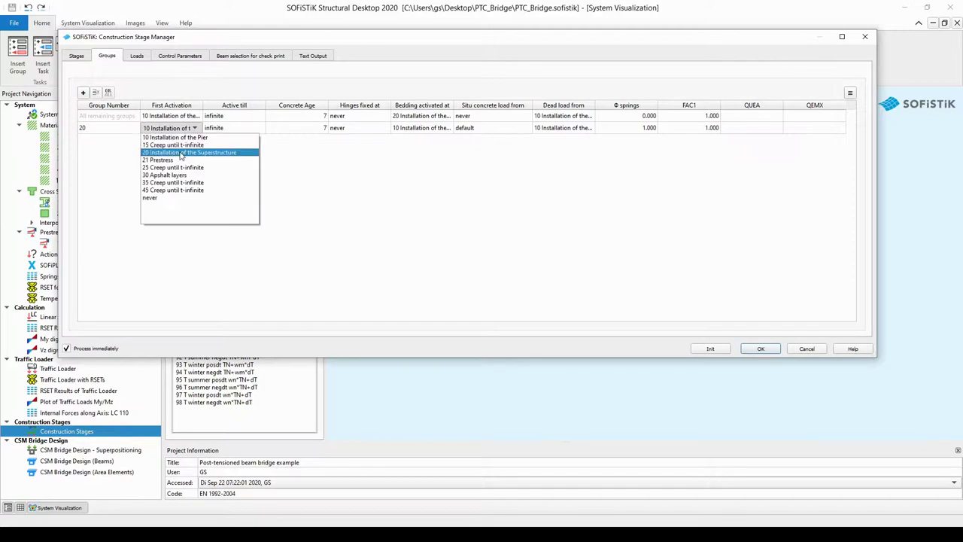
{"action": "left_click", "coordinate": [180, 154]}
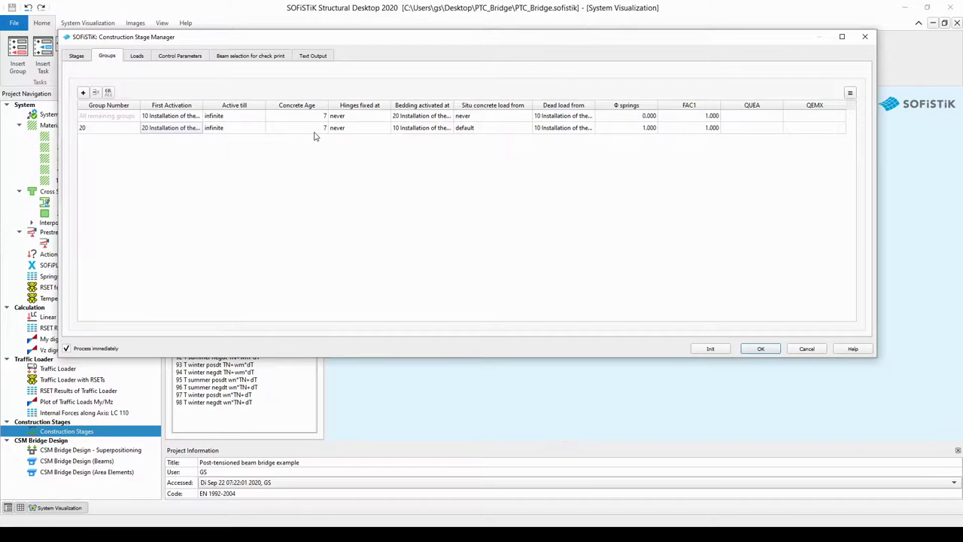
{"action": "left_click", "coordinate": [367, 136]}
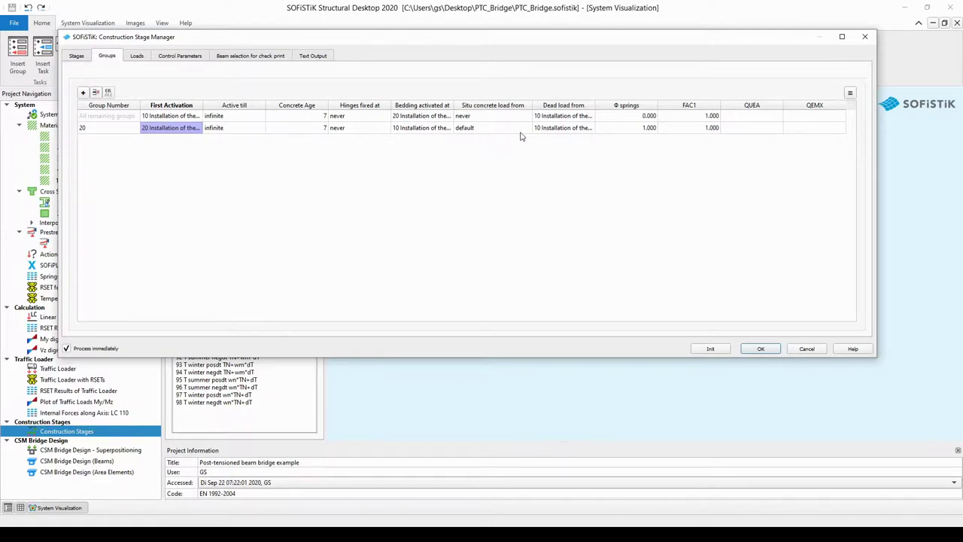
{"action": "left_click", "coordinate": [574, 129]}
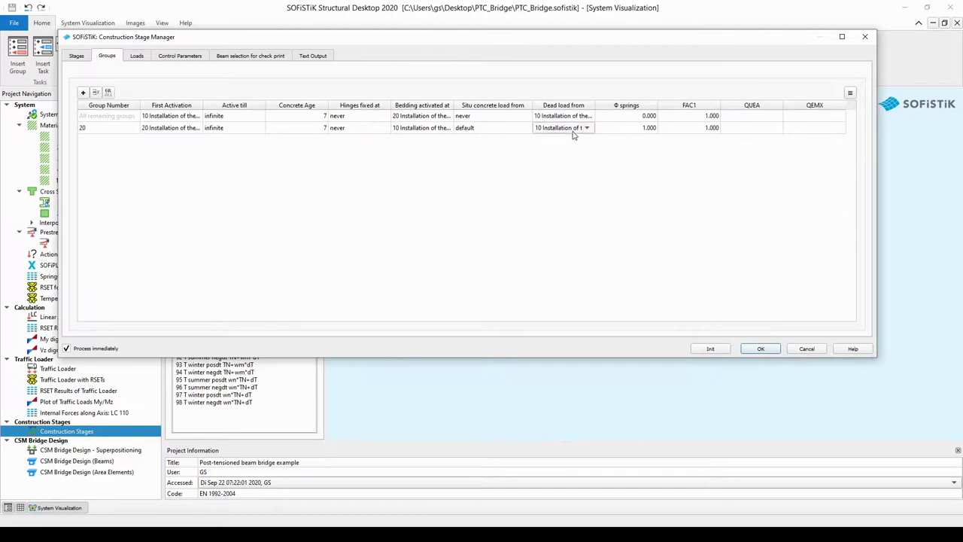
{"action": "left_click", "coordinate": [573, 130]}
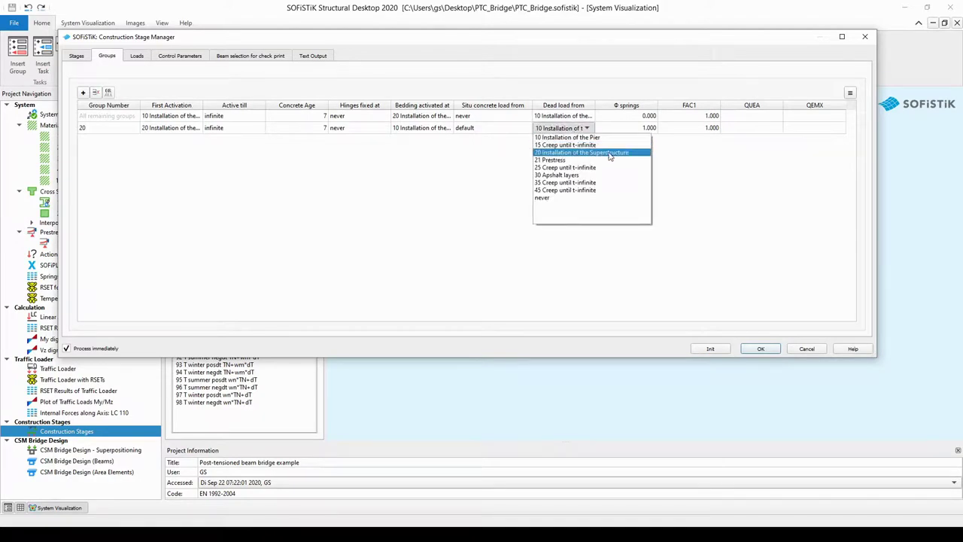
{"action": "left_click", "coordinate": [614, 153]}
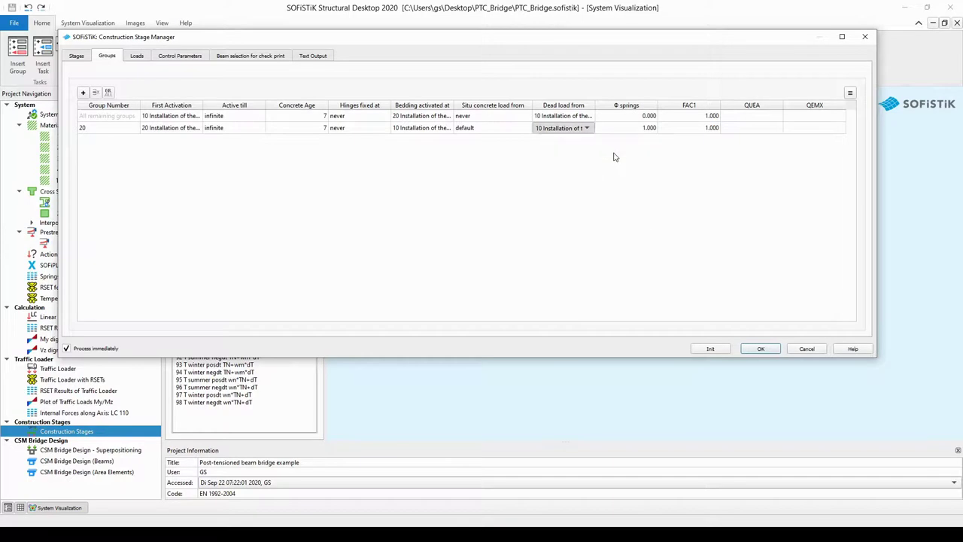
- Set the Φ springs factor of group 20 to 0
{"action": "left_click", "coordinate": [639, 134]}
{"action": "left_click", "coordinate": [637, 130]}
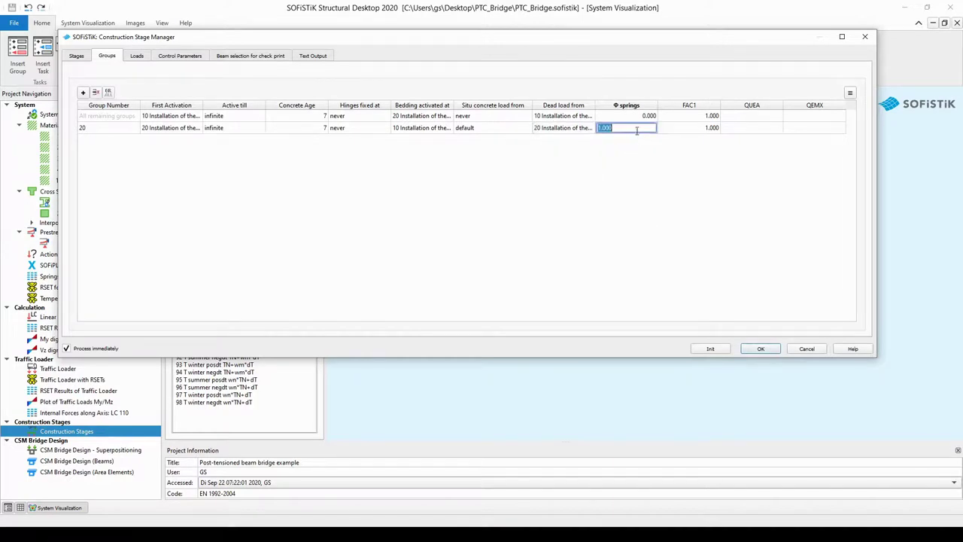
{"action": "type", "text": "00"}
{"action": "key", "text": "Return"}
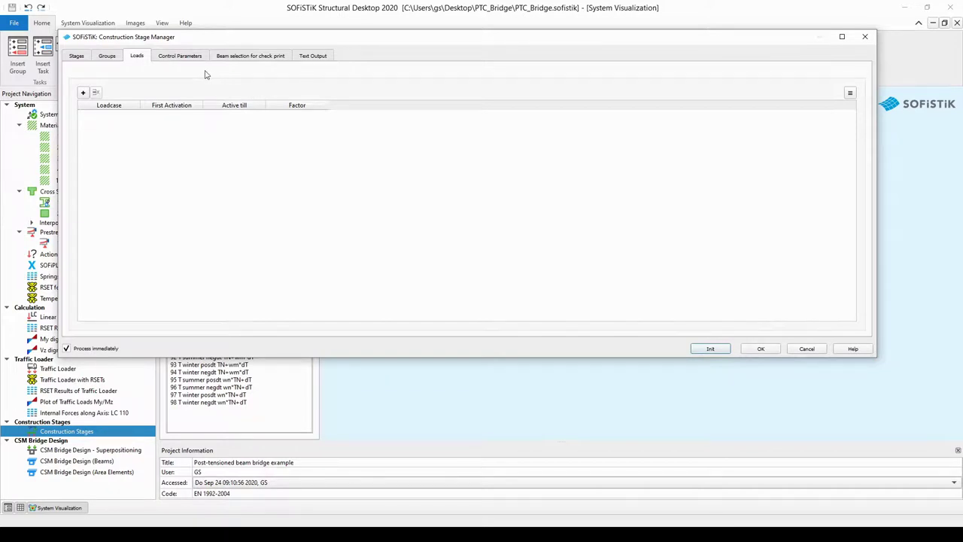
- Add a load entry to the construction stage loads and assign it loadcase 2 additional dead load (adl)
{"action": "left_click", "coordinate": [83, 93]}
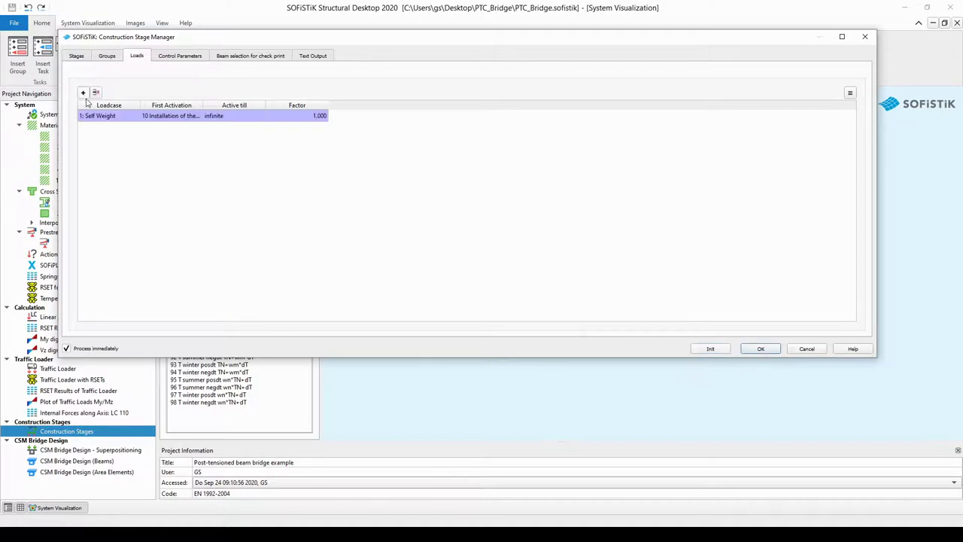
{"action": "left_click", "coordinate": [125, 118]}
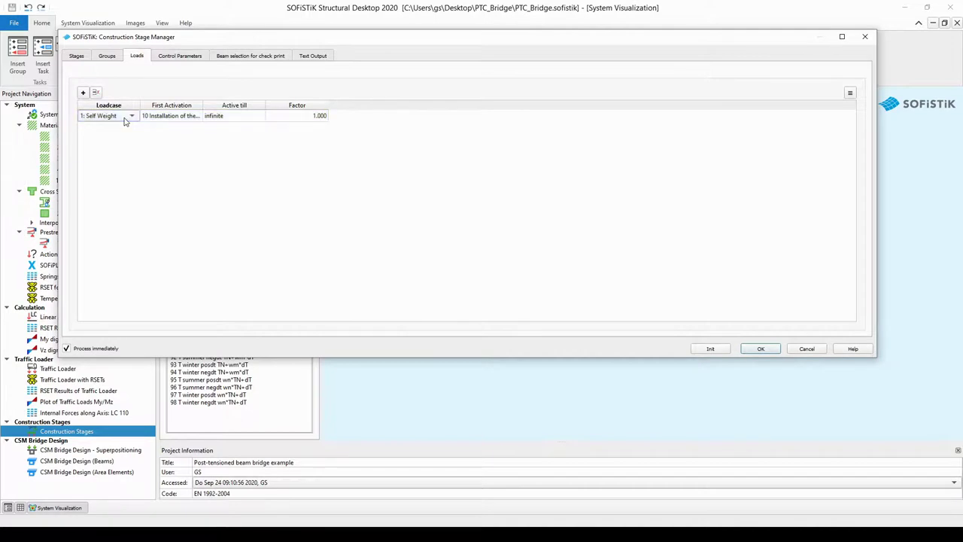
{"action": "left_click", "coordinate": [126, 117]}
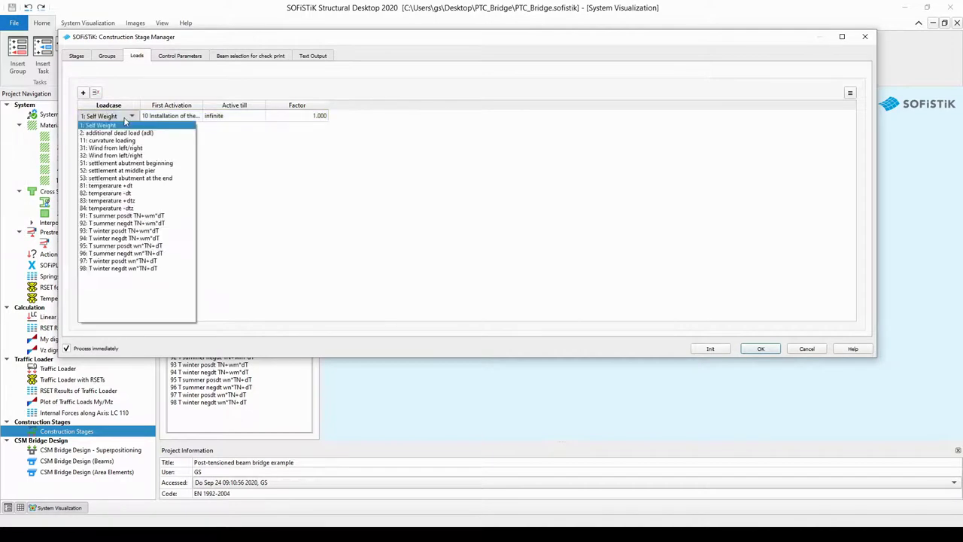
{"action": "left_click", "coordinate": [161, 133]}
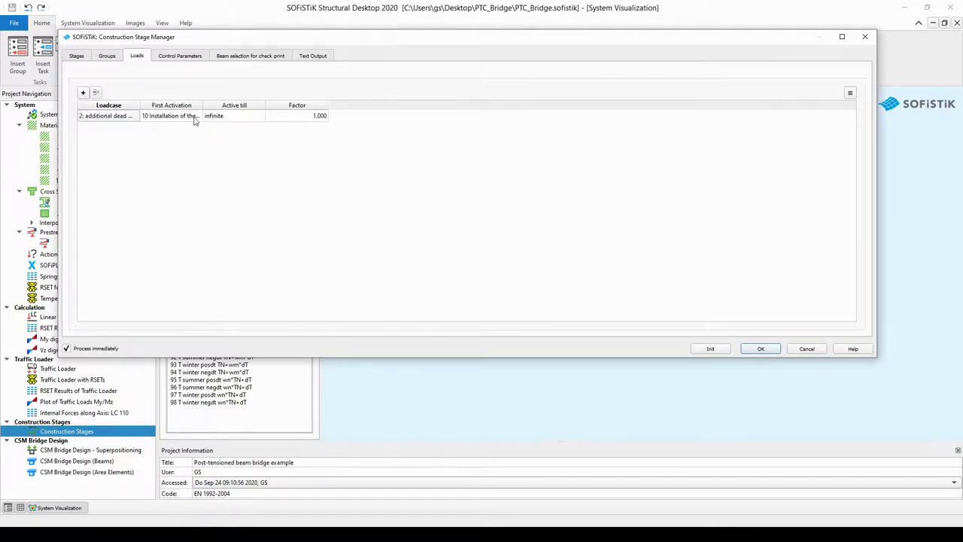
- Activate the additional dead load from stage 30 Apshalt layers and keep it active till infinite
{"action": "left_click", "coordinate": [172, 116]}
{"action": "left_click", "coordinate": [193, 118]}
{"action": "left_click", "coordinate": [194, 116]}
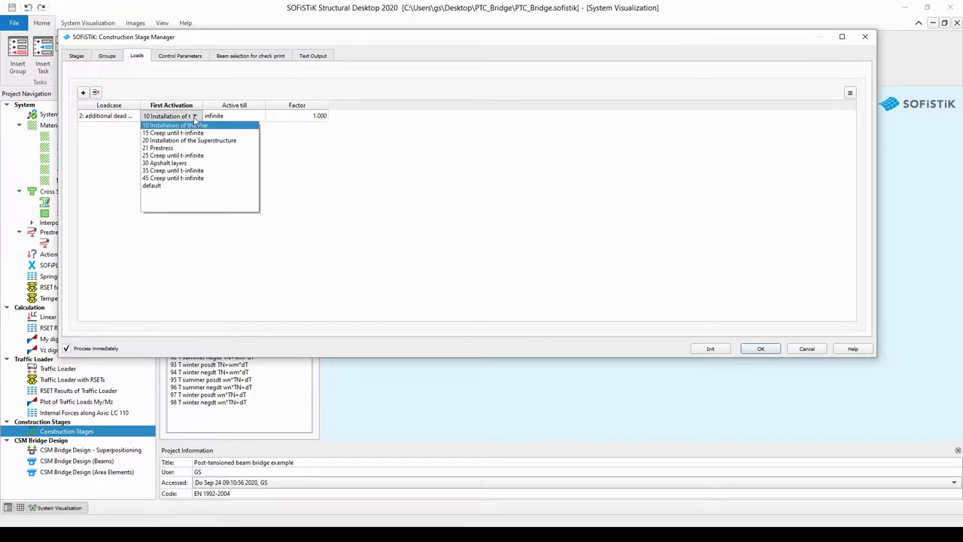
{"action": "left_click", "coordinate": [192, 164]}
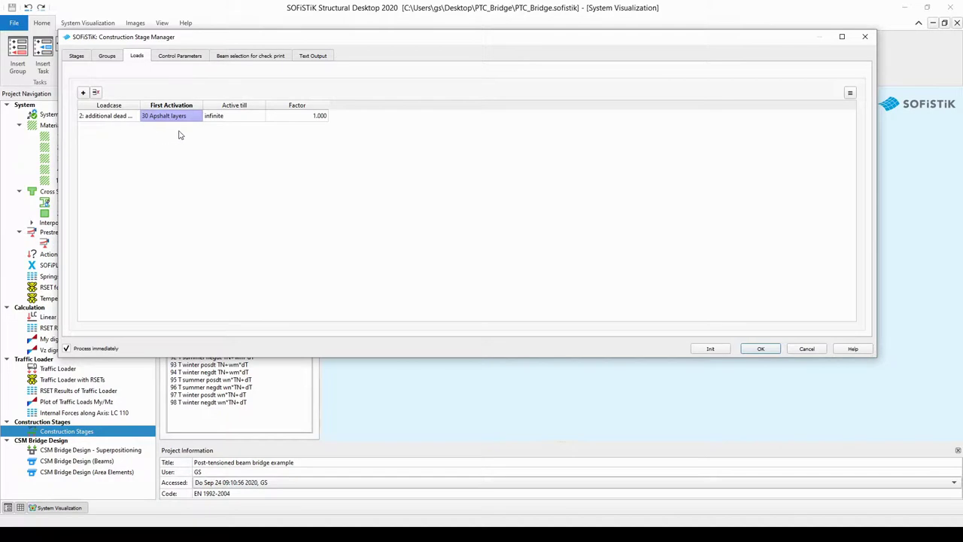
{"action": "left_click", "coordinate": [248, 120]}
{"action": "left_click", "coordinate": [247, 119]}
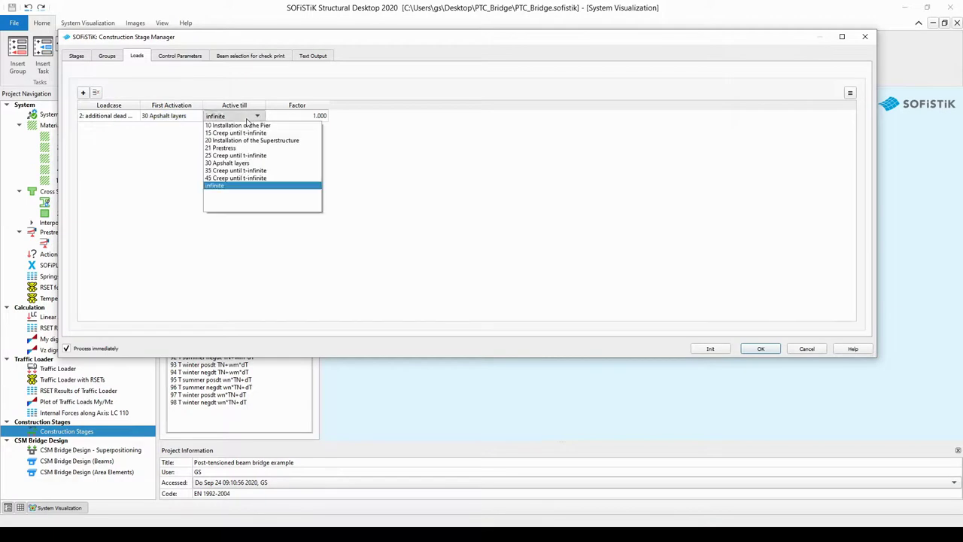
{"action": "left_click", "coordinate": [234, 187]}
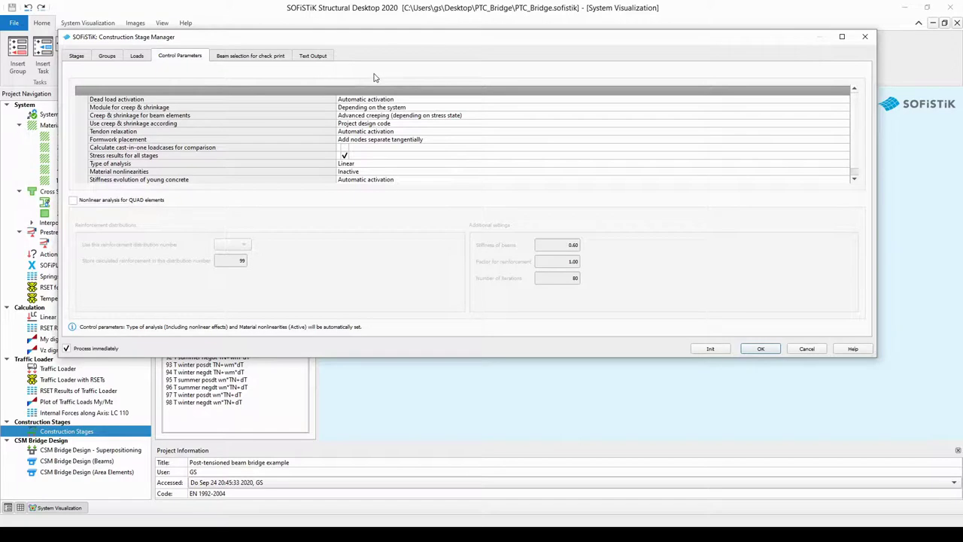
- Consult the CTRL CANT formwork figure in the csm_1 PDF manual and set the formwork placement control parameter to In System Position
{"action": "left_click", "coordinate": [412, 101]}
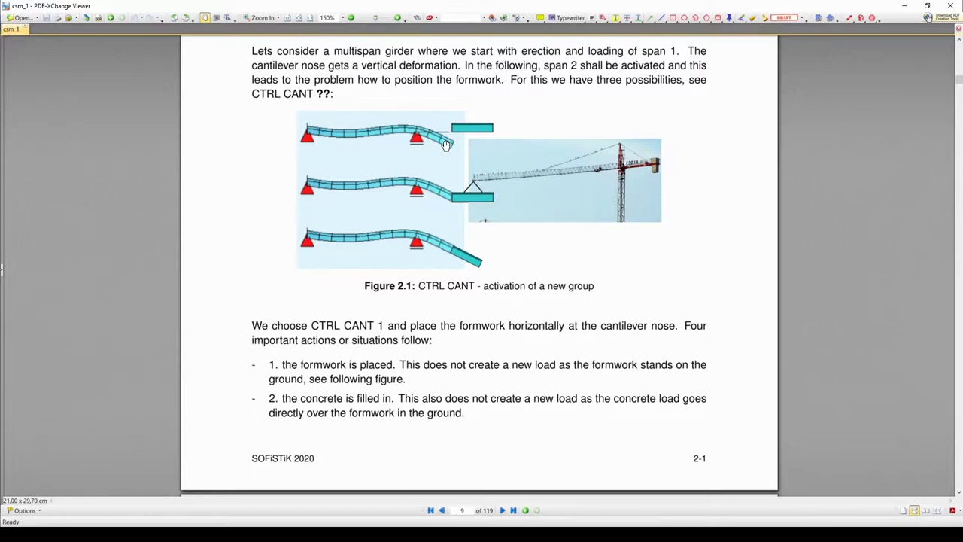
{"action": "key", "text": "alt"}
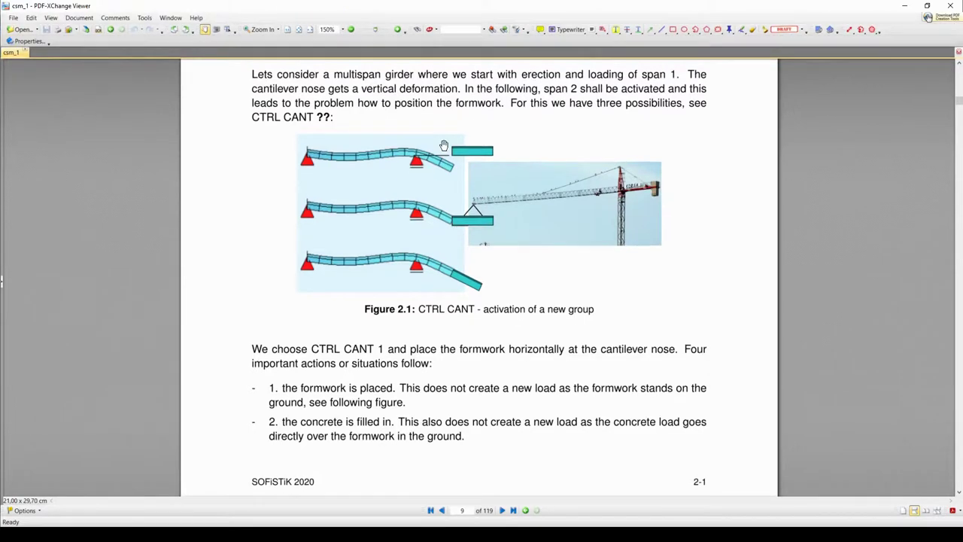
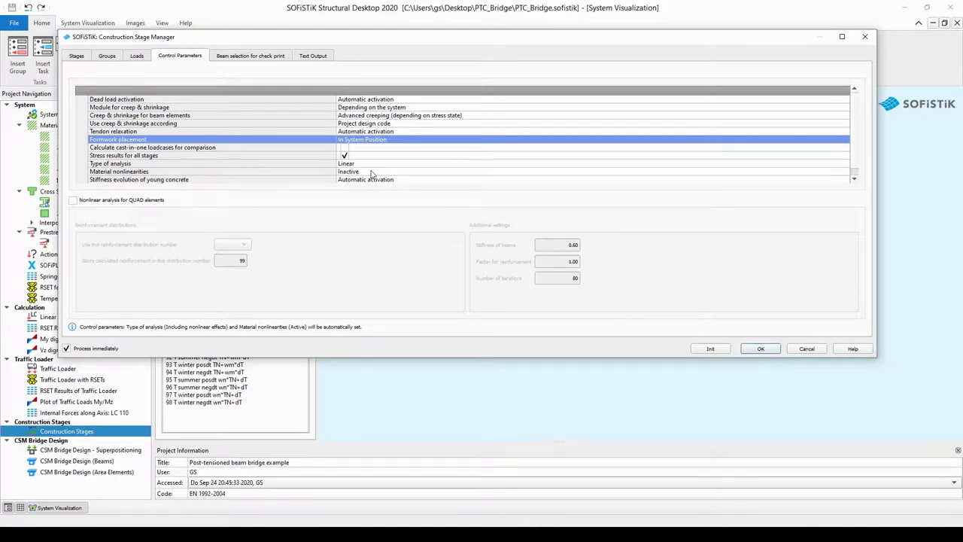
- Add a row to the beam selection for check print and widen the Beam start and Beam end columns
{"action": "left_click", "coordinate": [286, 56]}
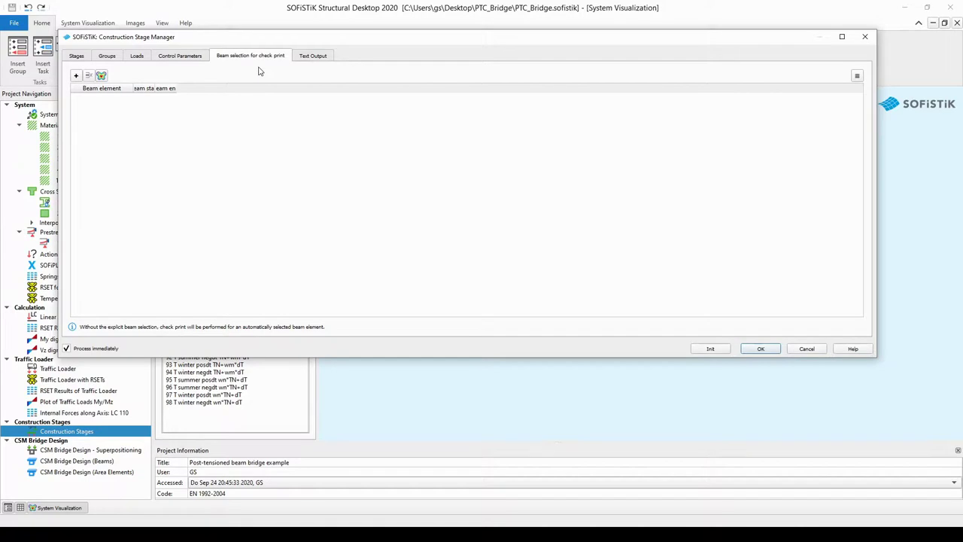
{"action": "left_click", "coordinate": [76, 76]}
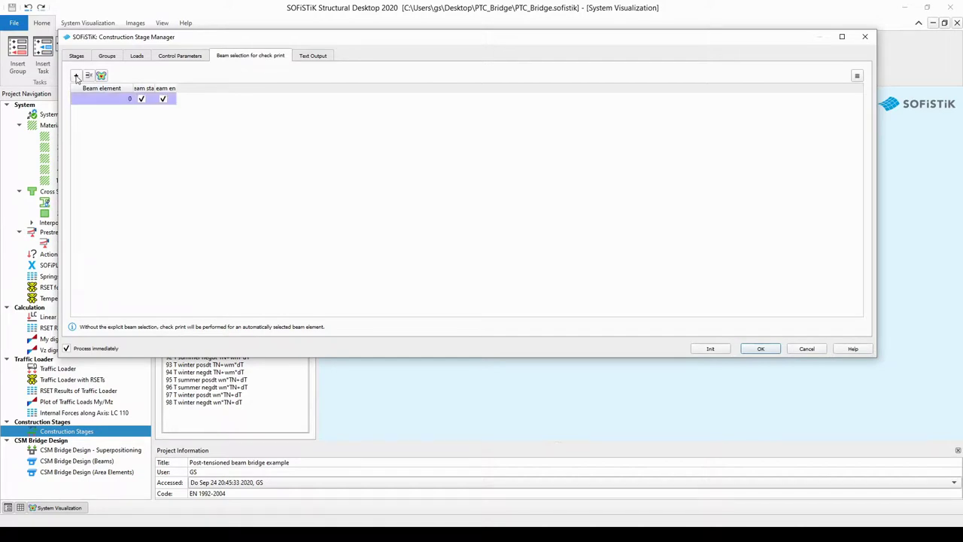
{"action": "double_click", "coordinate": [155, 88]}
{"action": "double_click", "coordinate": [198, 88]}
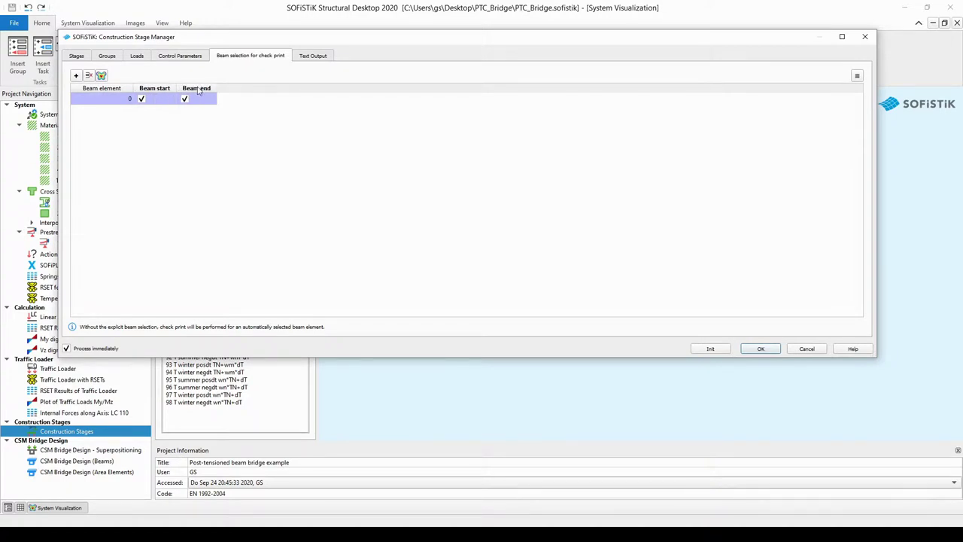
- Pick beam 200017 in the first span and beam 200035 above the pier from the model for check print, excluding both beam ends
{"action": "left_click", "coordinate": [101, 76]}
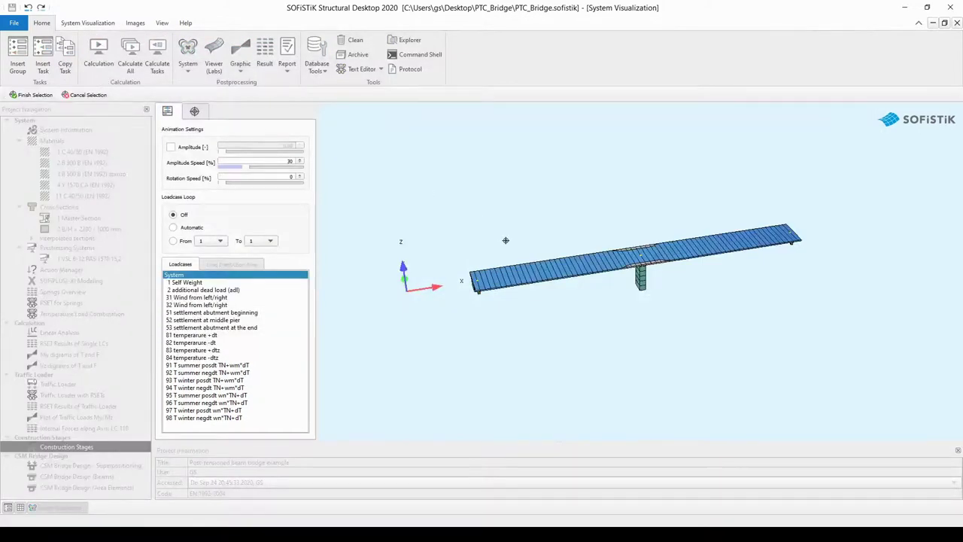
{"action": "scroll", "coordinate": [582, 262], "scroll_direction": "up", "scroll_amount": 3}
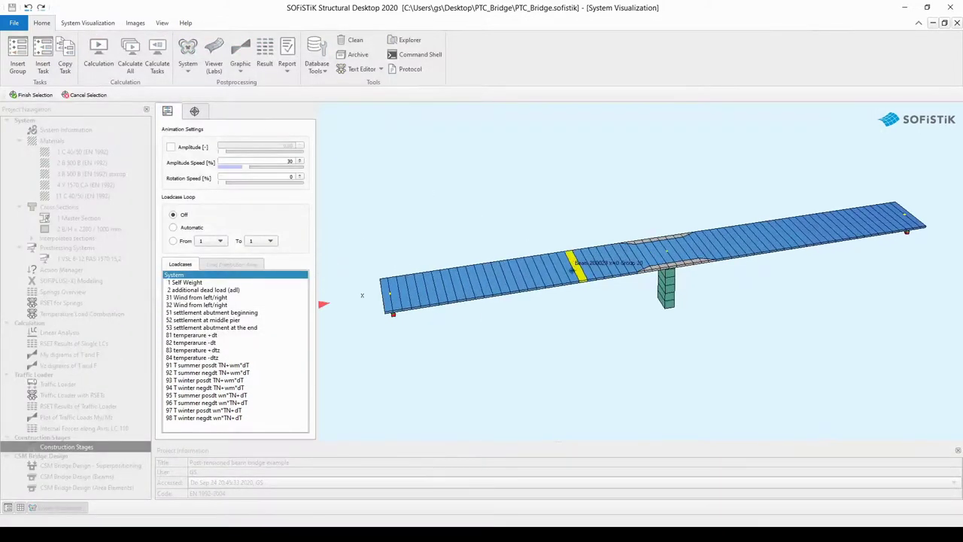
{"action": "left_click", "coordinate": [526, 280]}
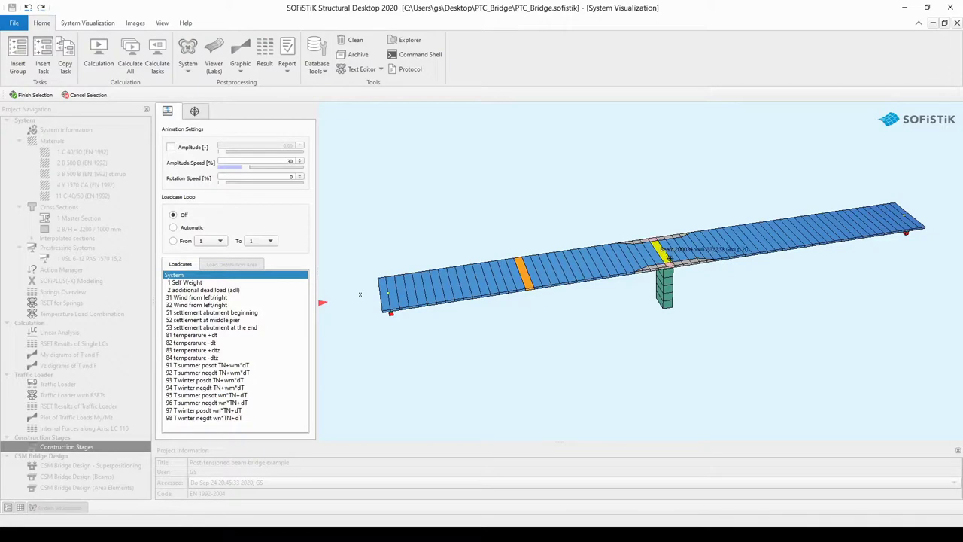
{"action": "left_click", "coordinate": [674, 256]}
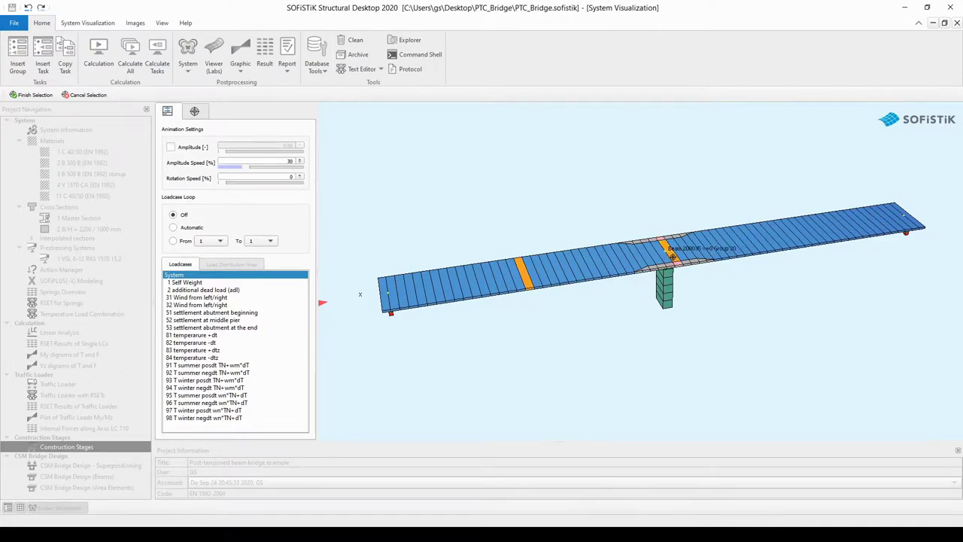
{"action": "right_click", "coordinate": [673, 257]}
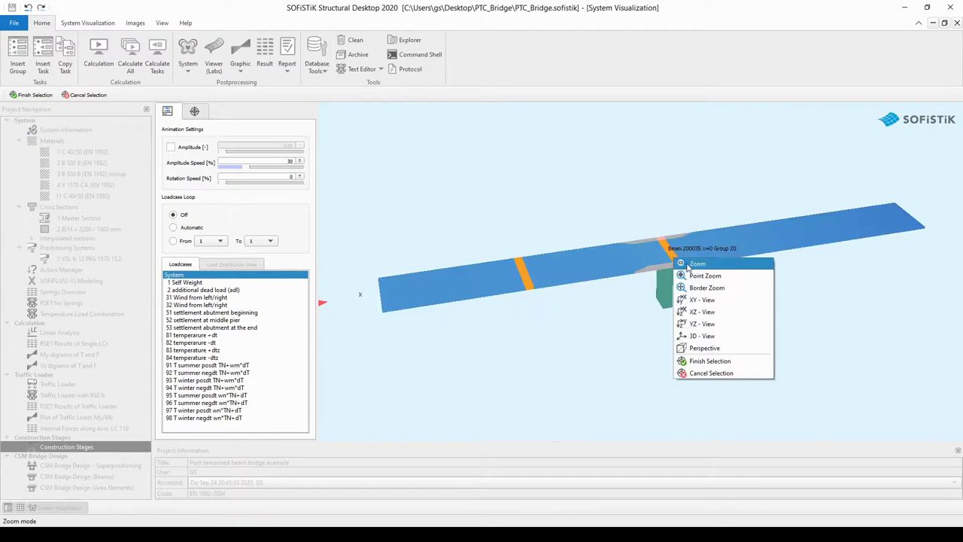
{"action": "left_click", "coordinate": [728, 365]}
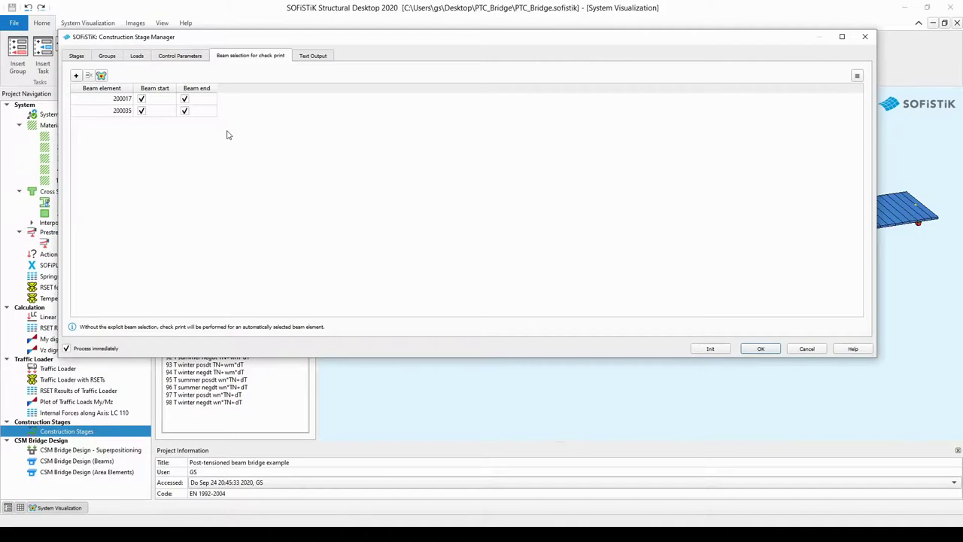
{"action": "left_click", "coordinate": [184, 100]}
{"action": "left_click", "coordinate": [184, 111]}
- Keep the default manually controlled text output and confirm the construction stage settings to run the calculation immediately
{"action": "left_click", "coordinate": [330, 58]}
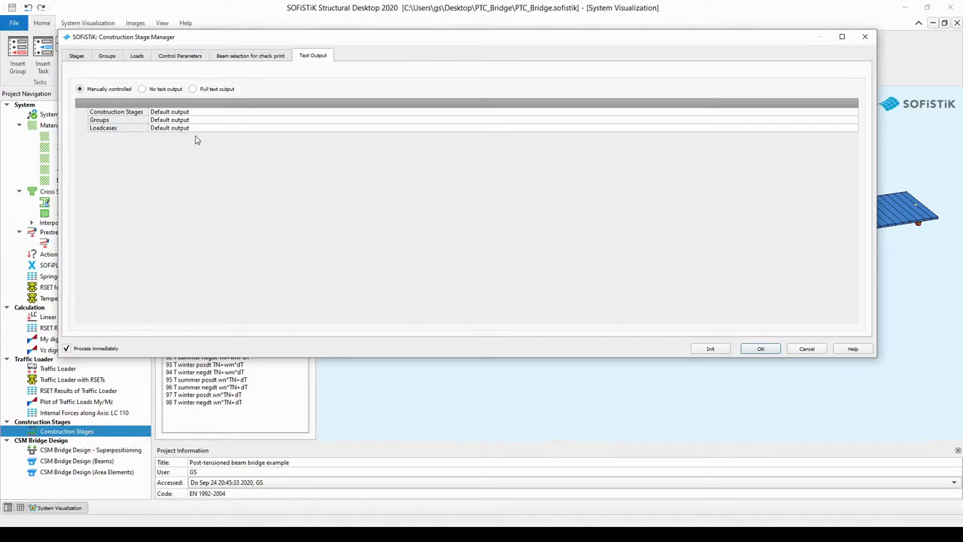
{"action": "left_click", "coordinate": [760, 350]}
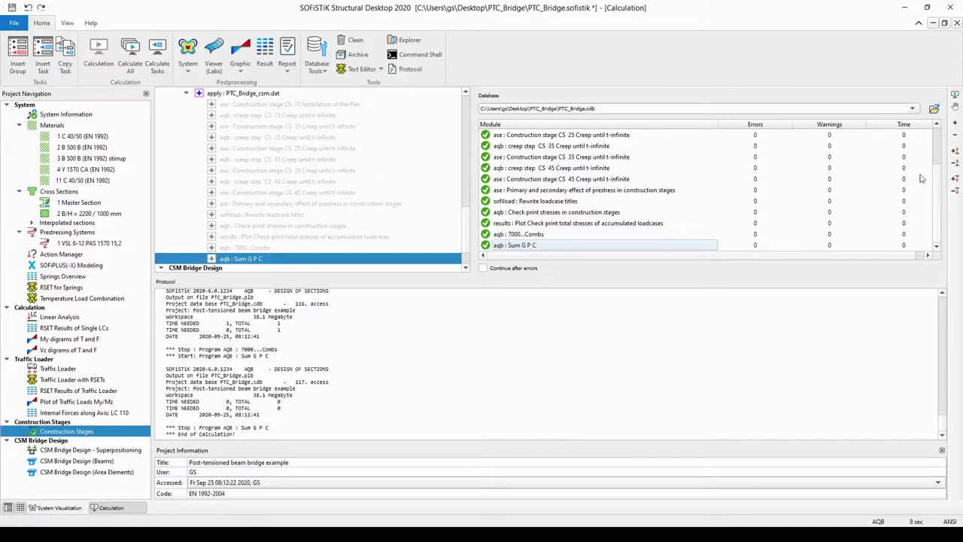
- Open the generated input of the Construction Stages task as text and insert a blank line before the beam selection lines
{"action": "scroll", "coordinate": [938, 191], "scroll_direction": "up", "scroll_amount": 2}
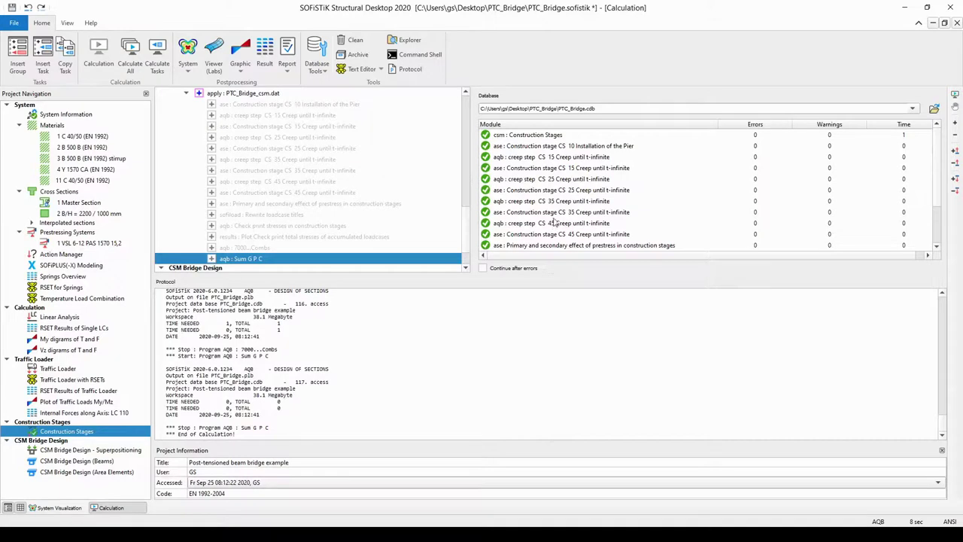
{"action": "right_click", "coordinate": [104, 434]}
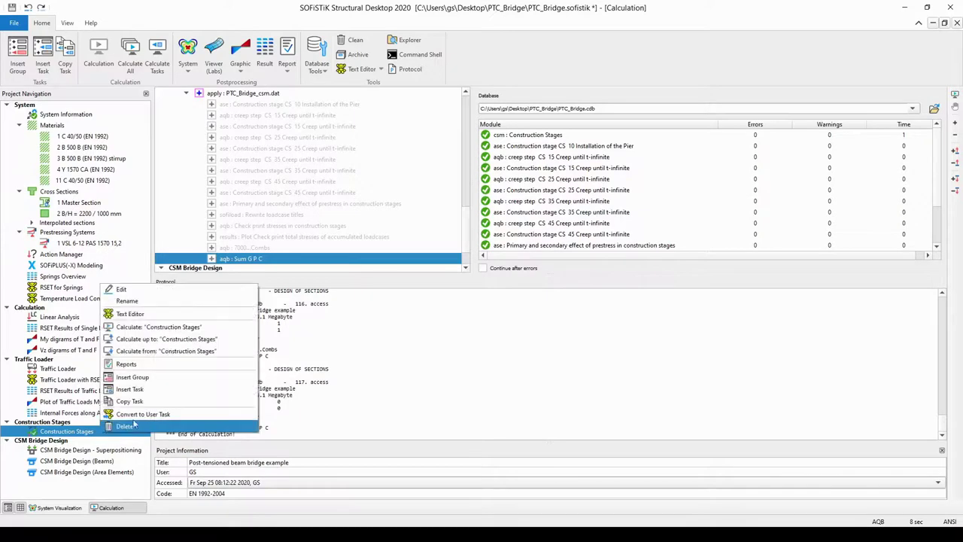
{"action": "left_click", "coordinate": [154, 322]}
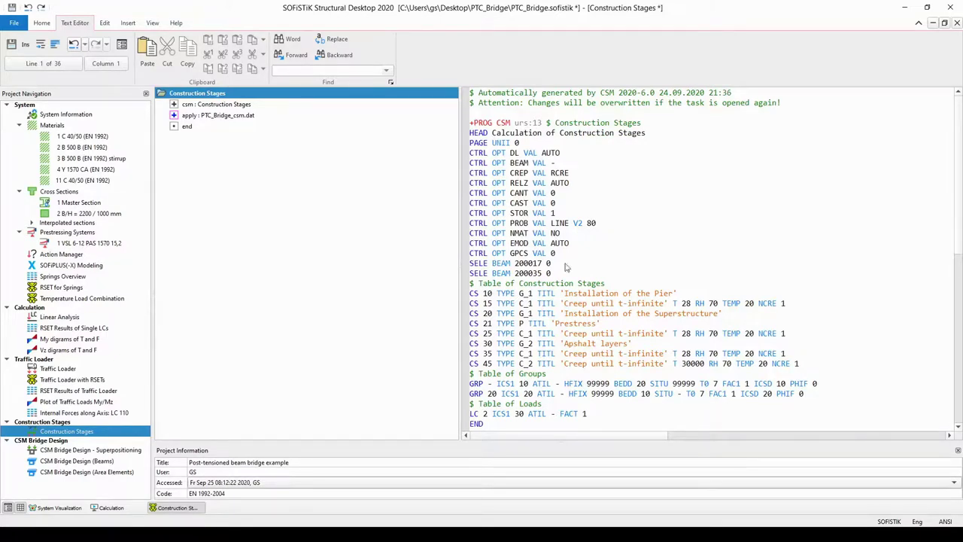
{"action": "left_click", "coordinate": [474, 265]}
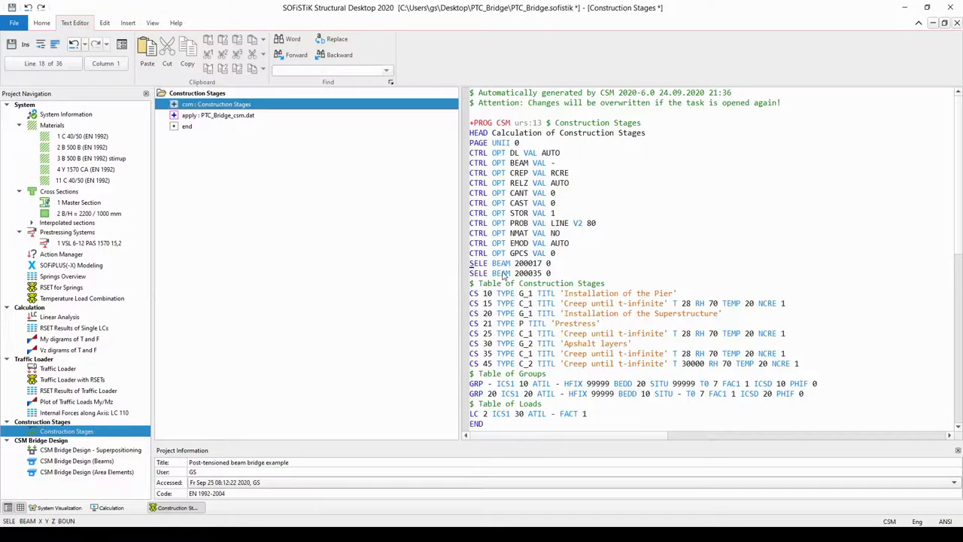
{"action": "key", "text": "Return"}
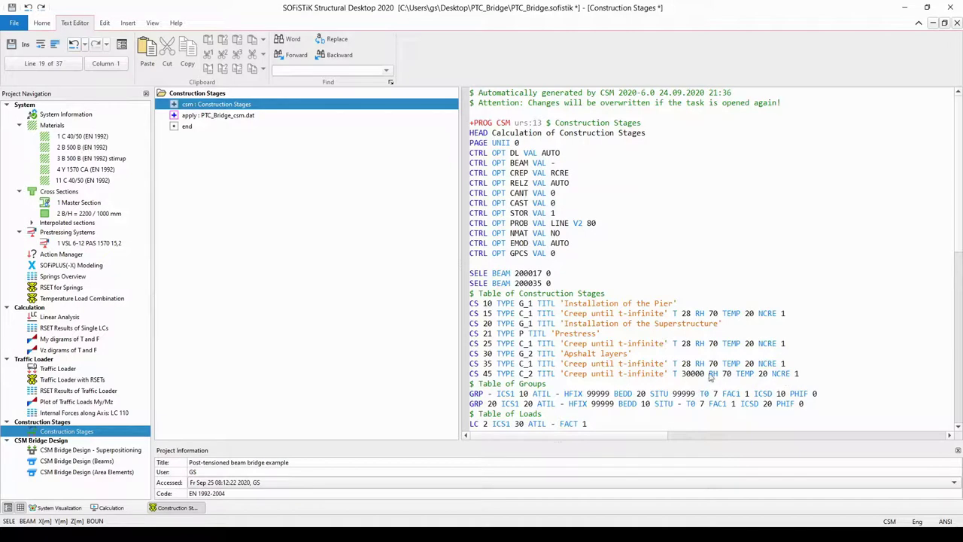
{"action": "scroll", "coordinate": [565, 367], "scroll_direction": "down", "scroll_amount": 1}
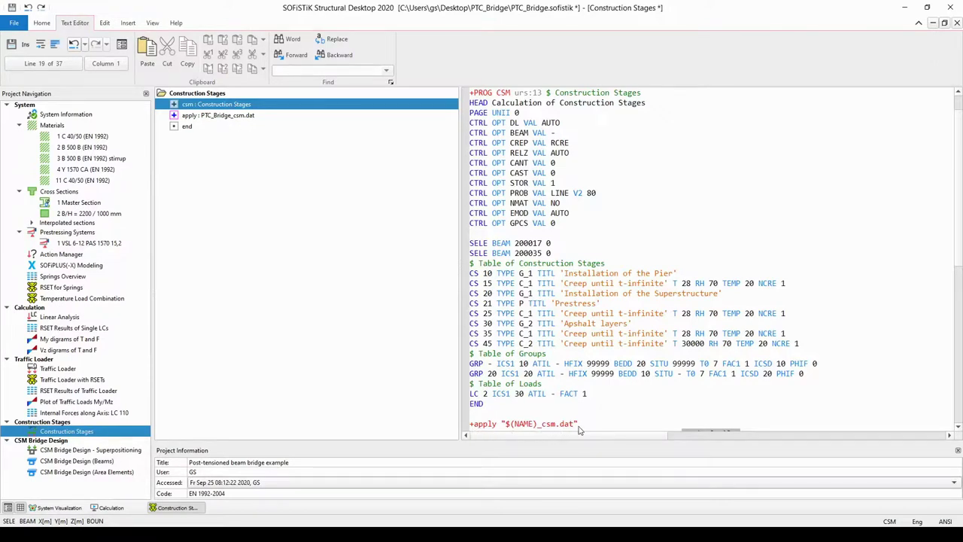
- Open the report of the Construction Stages task and collapse its contents tree, expanding only the CSM Construction Stages branch
{"action": "mouse_move", "coordinate": [579, 429]}
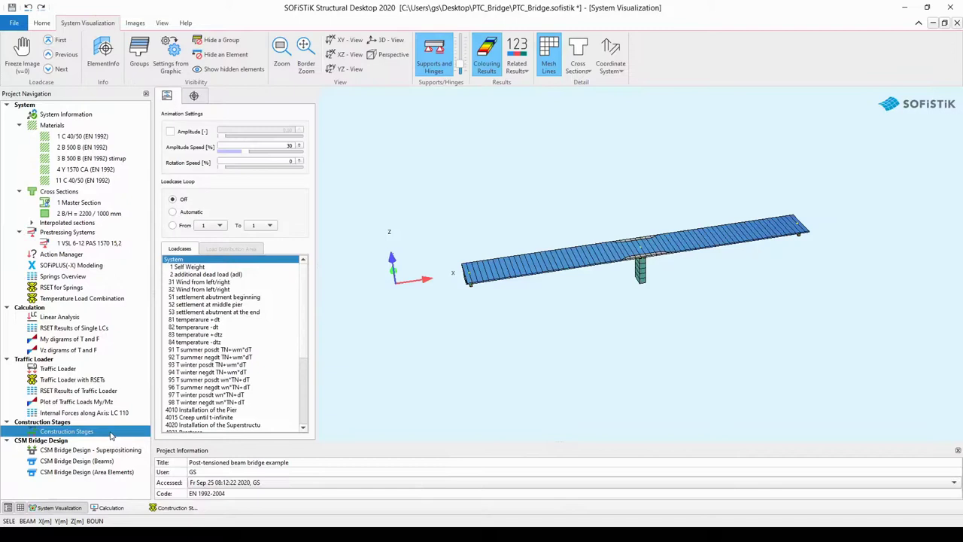
{"action": "right_click", "coordinate": [110, 435]}
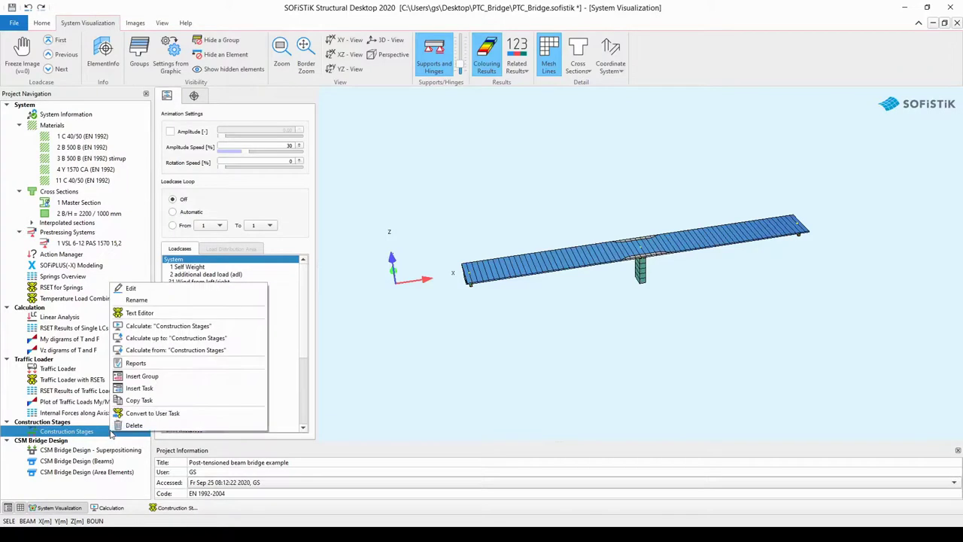
{"action": "left_click", "coordinate": [166, 364]}
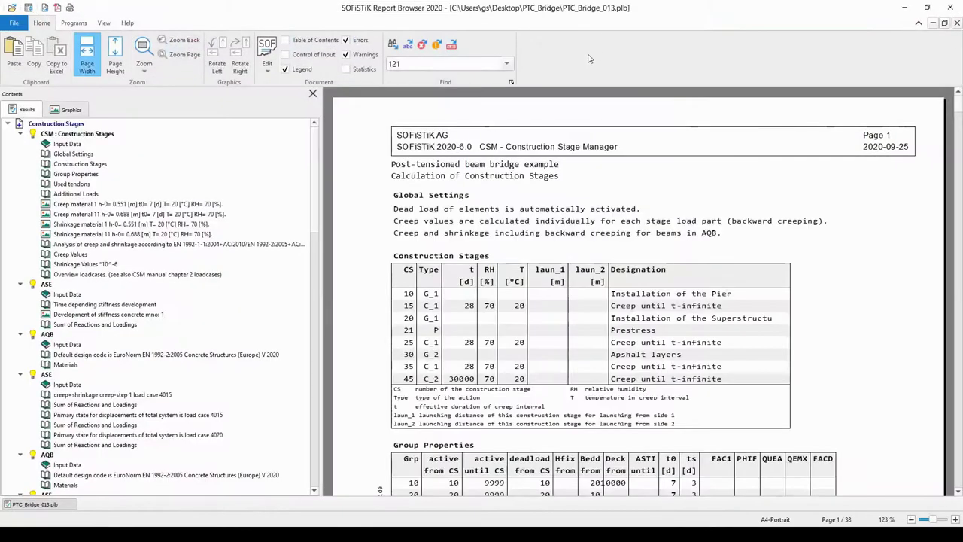
{"action": "left_click", "coordinate": [81, 196]}
{"action": "right_click", "coordinate": [81, 196]}
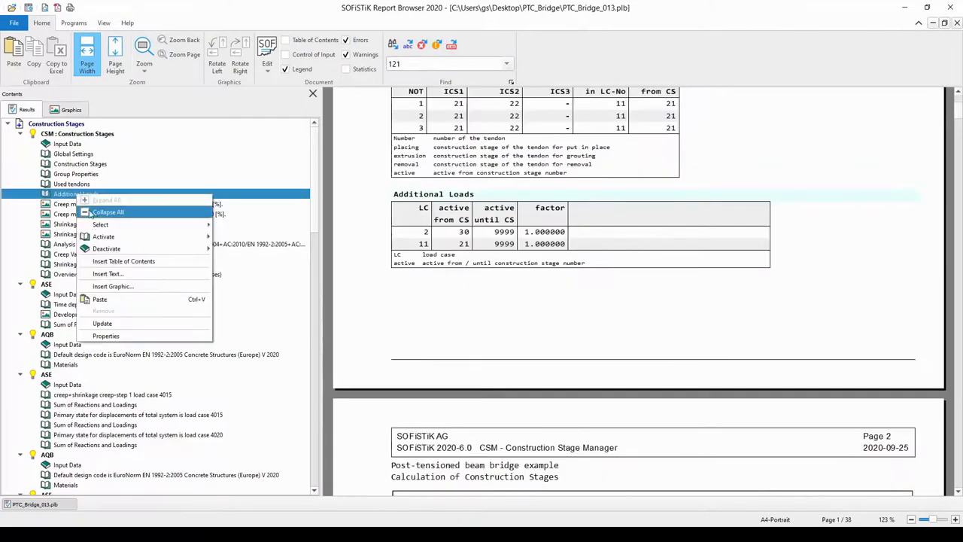
{"action": "left_click", "coordinate": [130, 214]}
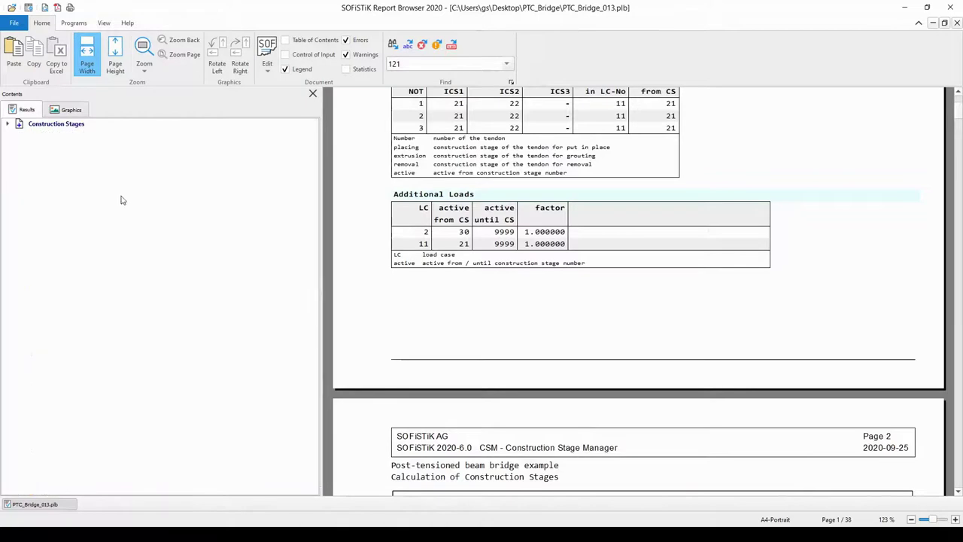
{"action": "left_click", "coordinate": [8, 125]}
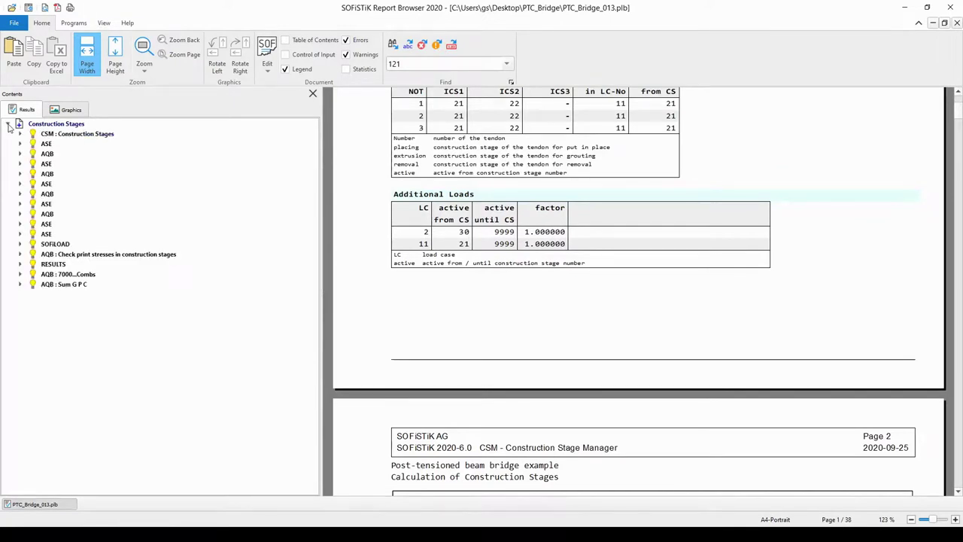
{"action": "left_click", "coordinate": [21, 134]}
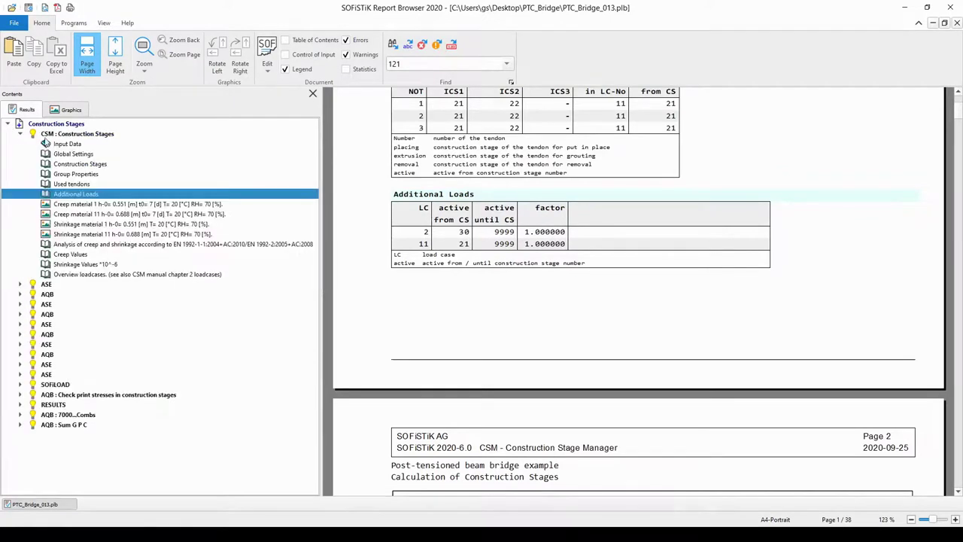
- Examine the report's global settings and its tables of construction stages, group properties, used tendons and additional loads
{"action": "left_click", "coordinate": [88, 154]}
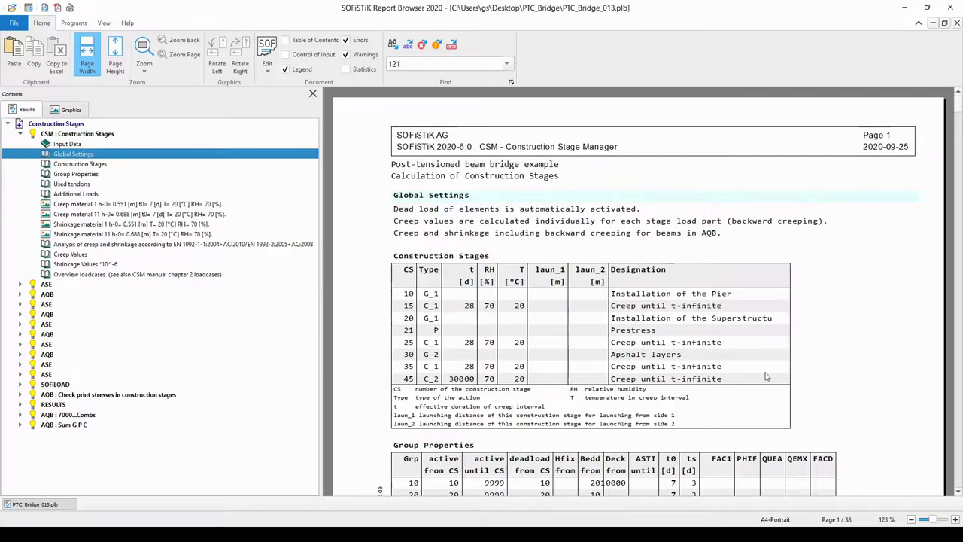
{"action": "scroll", "coordinate": [806, 409], "scroll_direction": "down", "scroll_amount": 1}
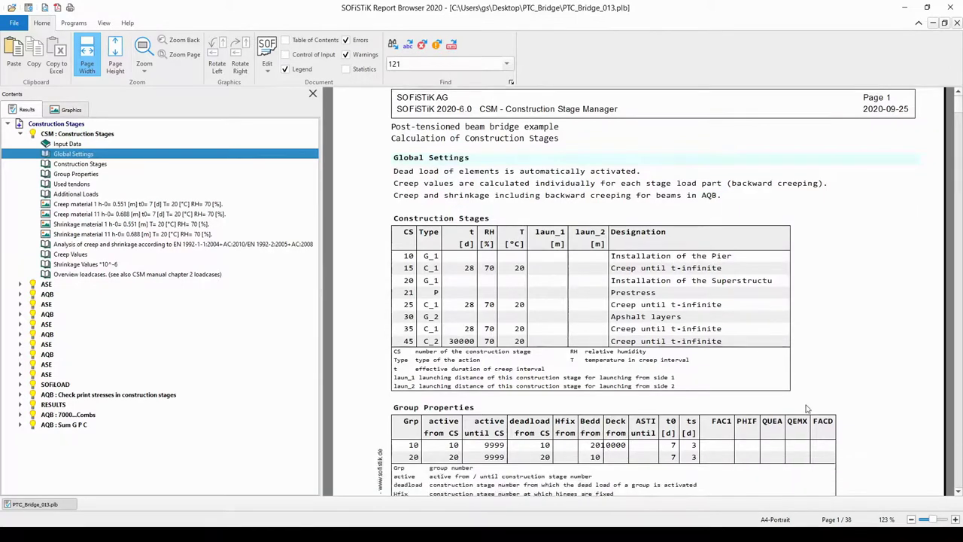
{"action": "scroll", "coordinate": [806, 408], "scroll_direction": "down", "scroll_amount": 2}
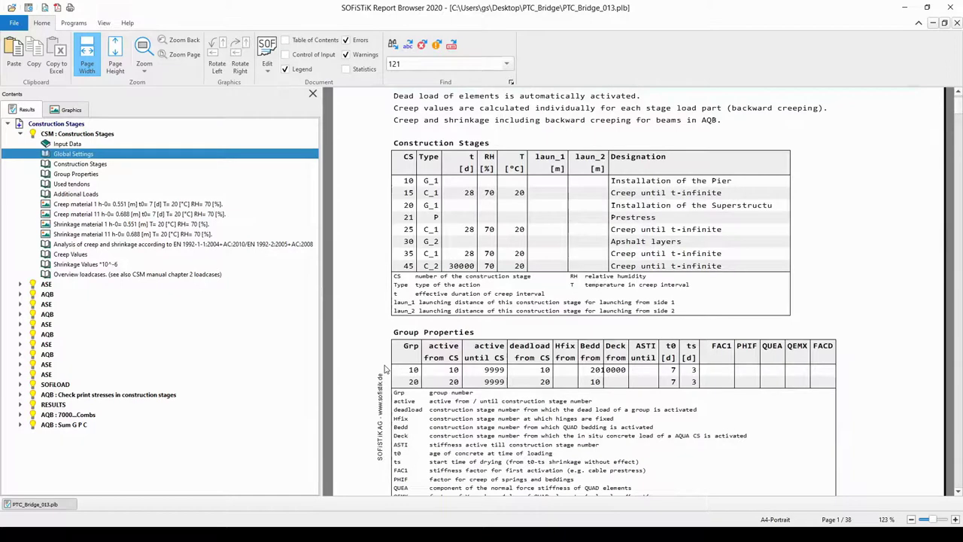
{"action": "scroll", "coordinate": [372, 335], "scroll_direction": "down", "scroll_amount": 6}
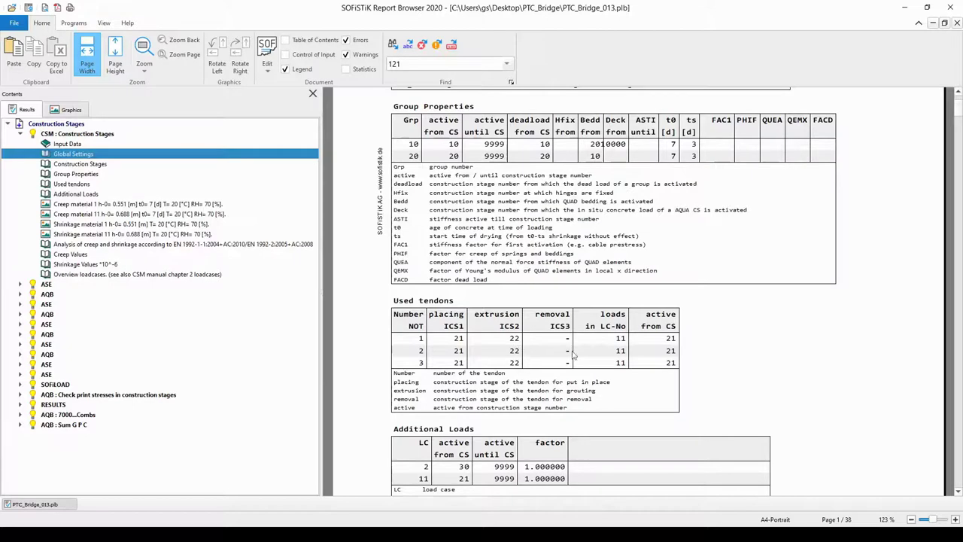
{"action": "scroll", "coordinate": [410, 388], "scroll_direction": "down", "scroll_amount": 2}
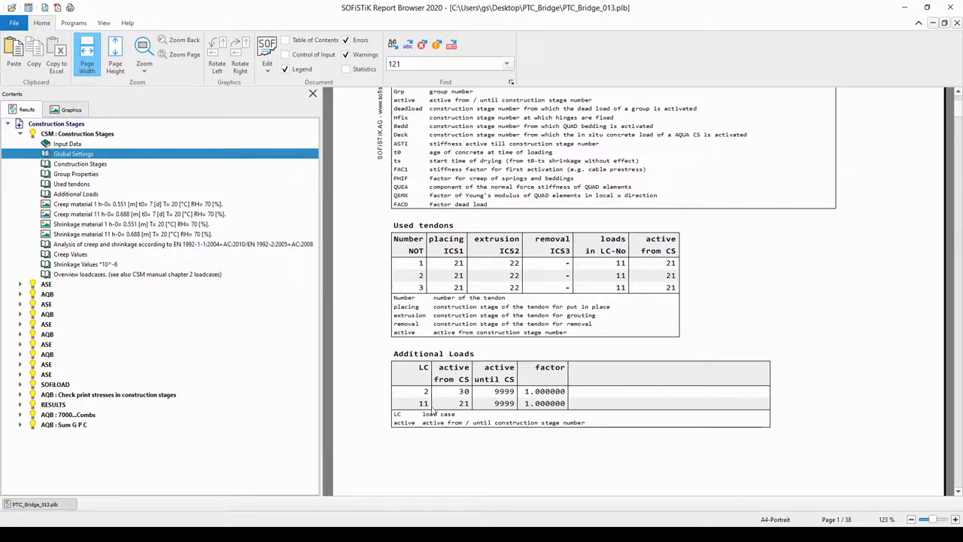
{"action": "scroll", "coordinate": [435, 406], "scroll_direction": "down", "scroll_amount": 5}
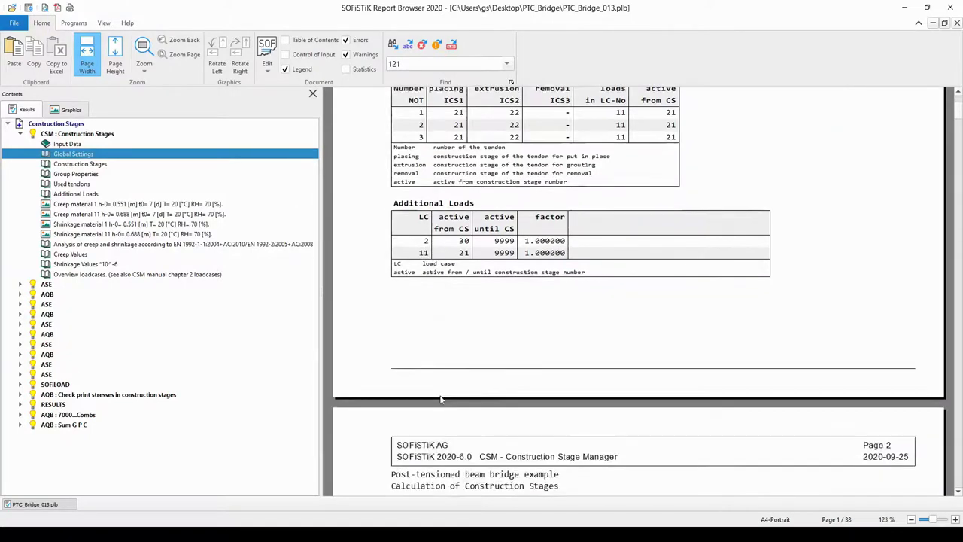
- Examine the creep and shrinkage curves of materials 1 and 11 and the creep and shrinkage value tables in the report
{"action": "scroll", "coordinate": [441, 395], "scroll_direction": "down", "scroll_amount": 1}
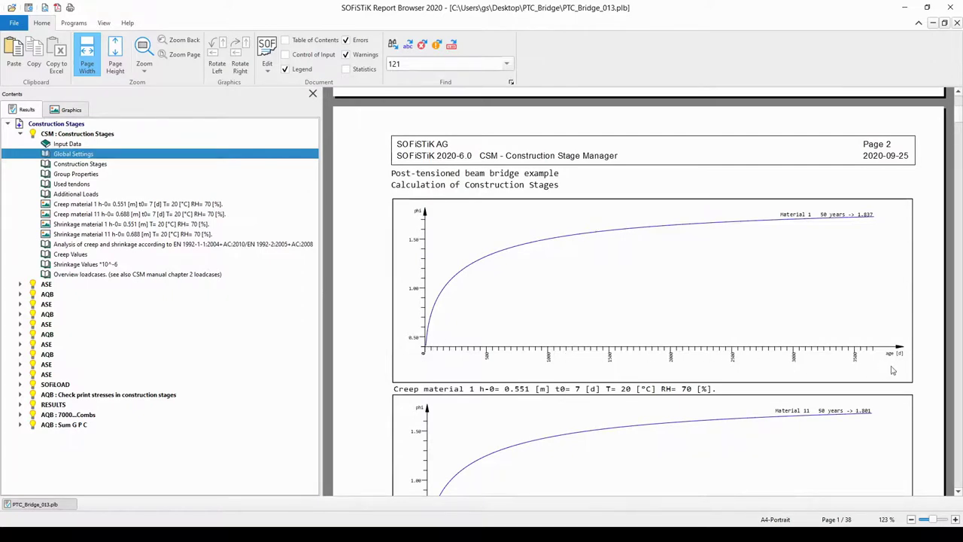
{"action": "scroll", "coordinate": [752, 358], "scroll_direction": "down", "scroll_amount": 9}
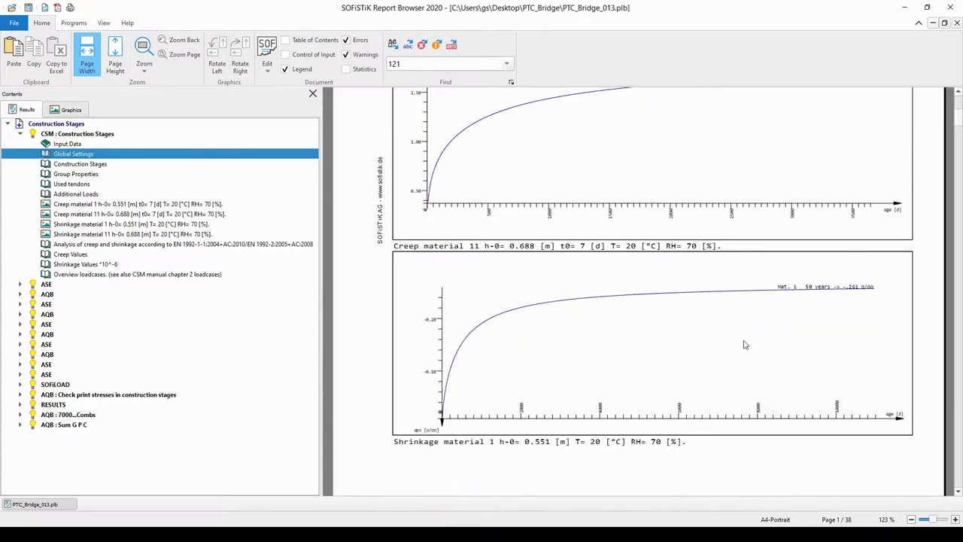
{"action": "scroll", "coordinate": [745, 344], "scroll_direction": "down", "scroll_amount": 1}
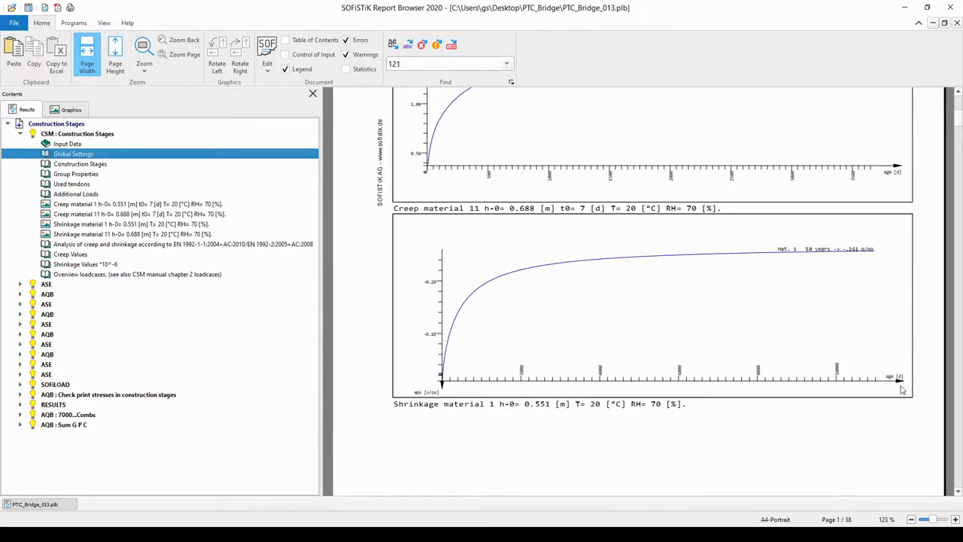
{"action": "scroll", "coordinate": [706, 364], "scroll_direction": "down", "scroll_amount": 10}
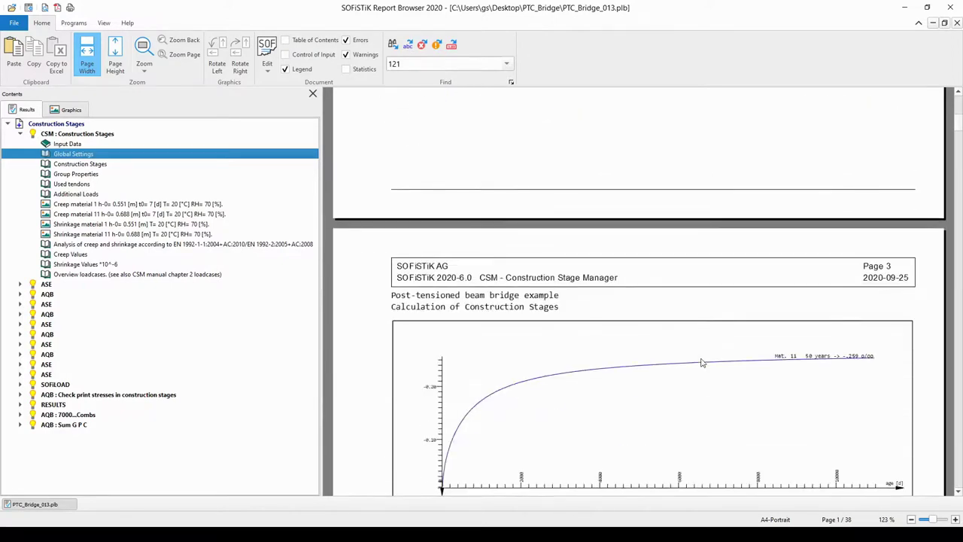
{"action": "scroll", "coordinate": [702, 363], "scroll_direction": "down", "scroll_amount": 8}
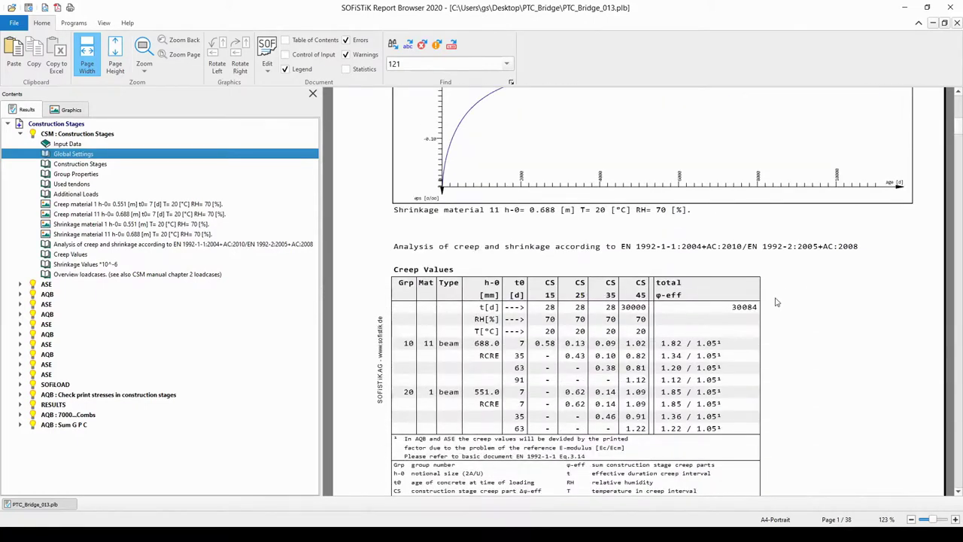
{"action": "scroll", "coordinate": [380, 281], "scroll_direction": "down", "scroll_amount": 7}
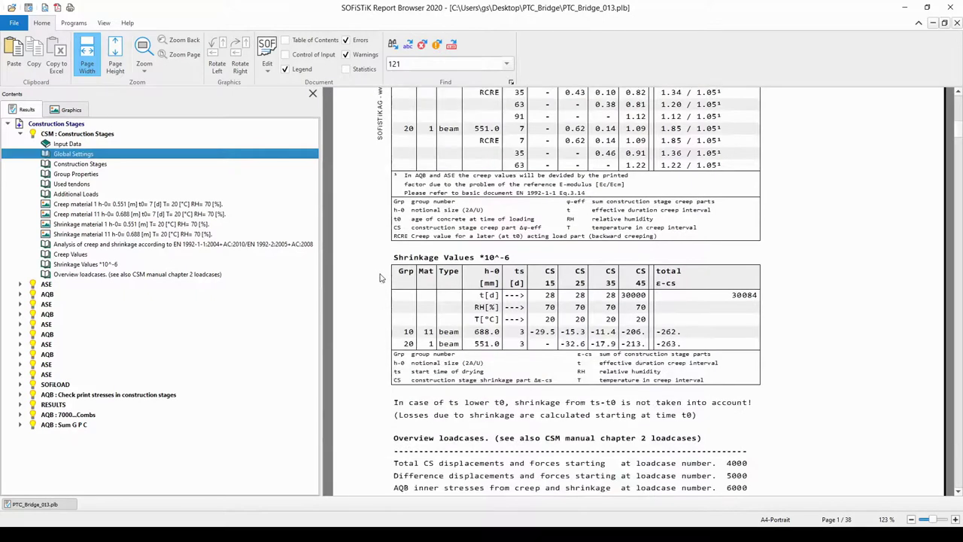
- Examine the report's load case overview for the number ranges of total displacements, difference displacements and AQB inner stresses
{"action": "scroll", "coordinate": [380, 279], "scroll_direction": "down", "scroll_amount": 5}
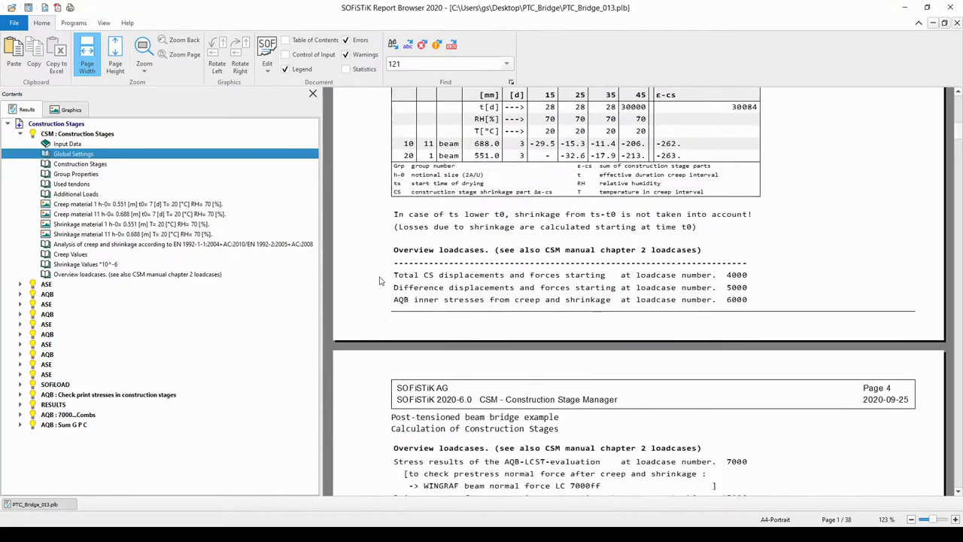
{"action": "scroll", "coordinate": [380, 281], "scroll_direction": "down", "scroll_amount": 1}
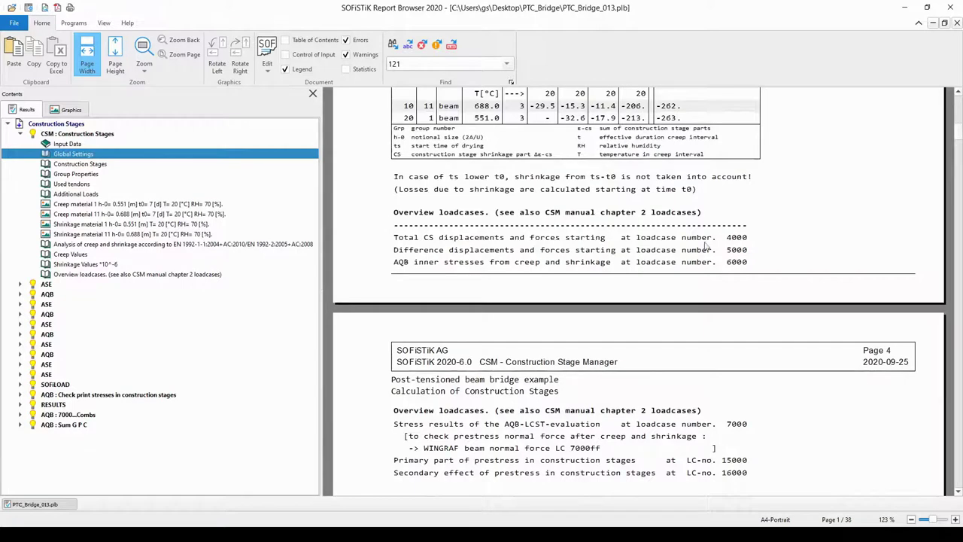
{"action": "left_click", "coordinate": [763, 255]}
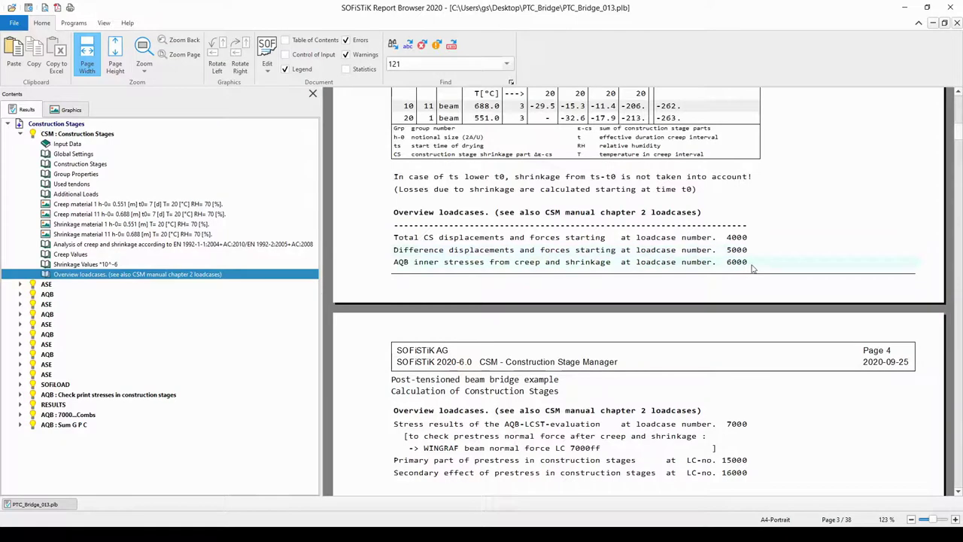
{"action": "left_click_drag", "start_coordinate": [755, 262], "coordinate": [750, 268]}
{"action": "left_click", "coordinate": [762, 265]}
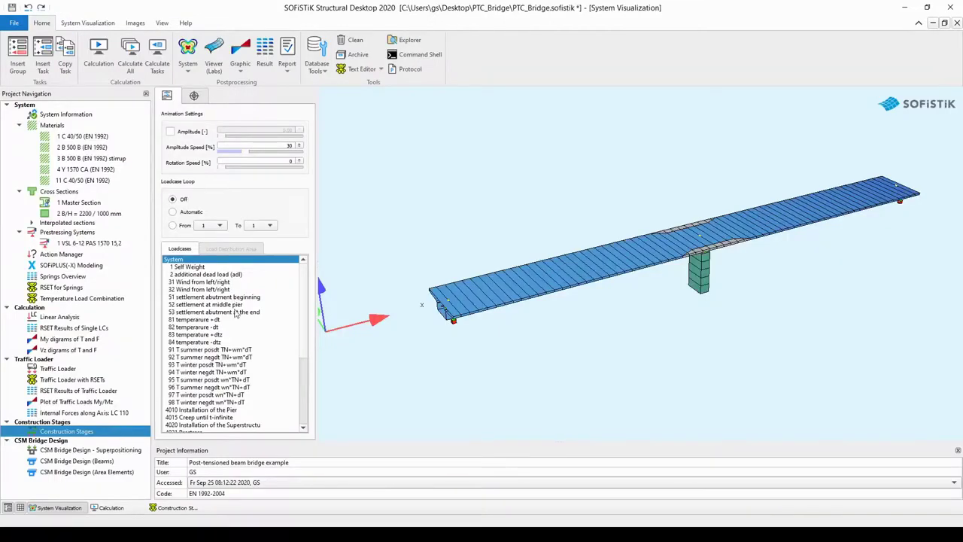
- Switch to the system visualization in SOFiSTiK Structural Desktop, show load case 4010 Installation of the Pier and freeze the animated image
{"action": "left_click", "coordinate": [244, 411]}
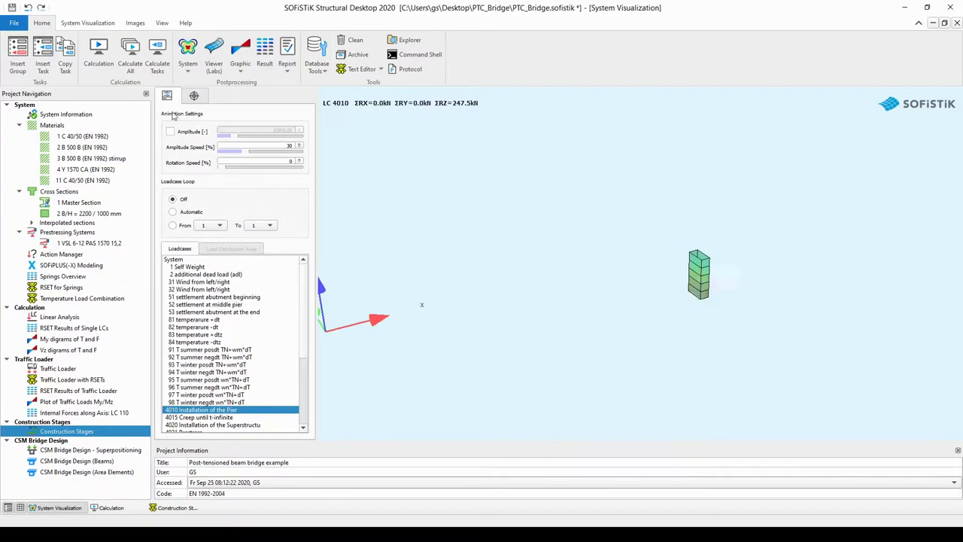
{"action": "left_click", "coordinate": [80, 24]}
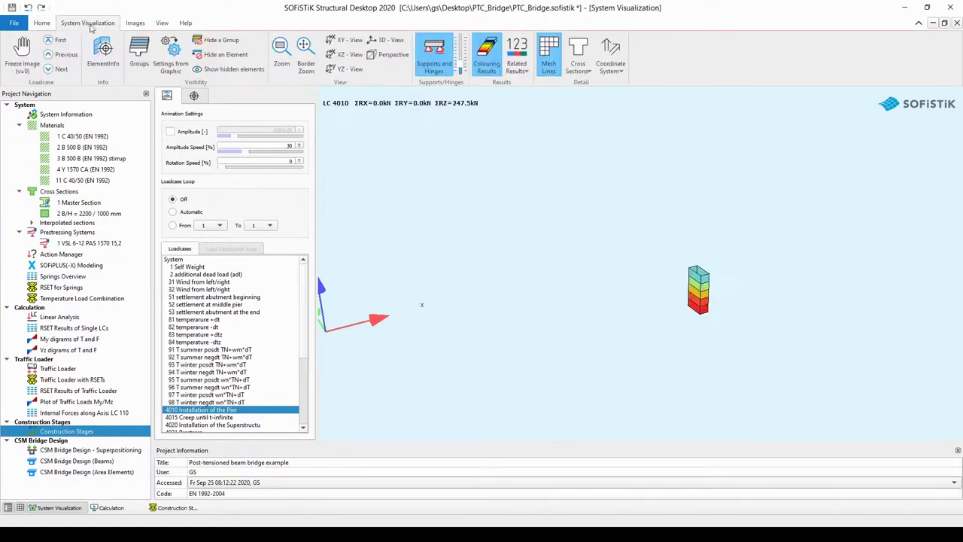
{"action": "left_click", "coordinate": [28, 51]}
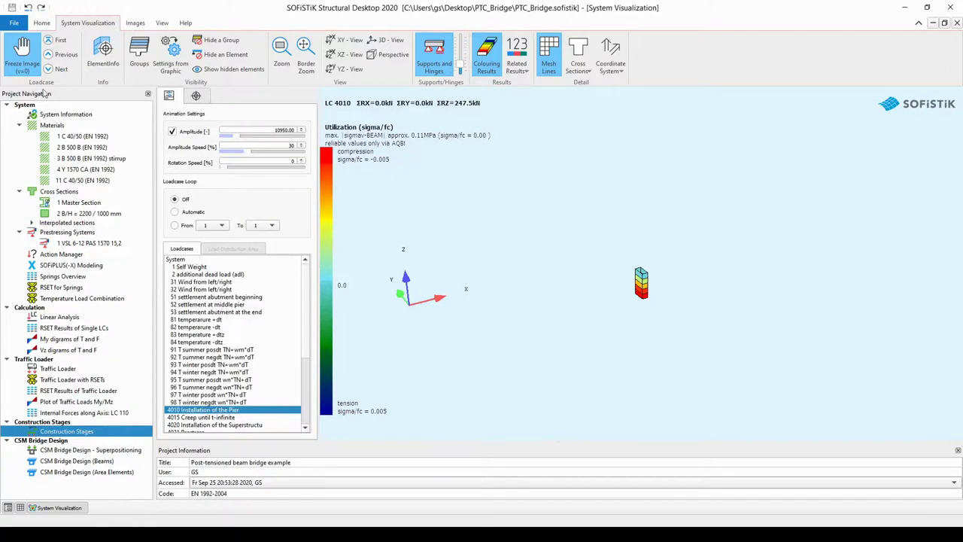
- Set the deformation animation amplitude to 1000 for the frozen view of the pier installation load case
{"action": "left_click", "coordinate": [33, 54]}
{"action": "double_click", "coordinate": [281, 130]}
{"action": "type", "text": "100"}
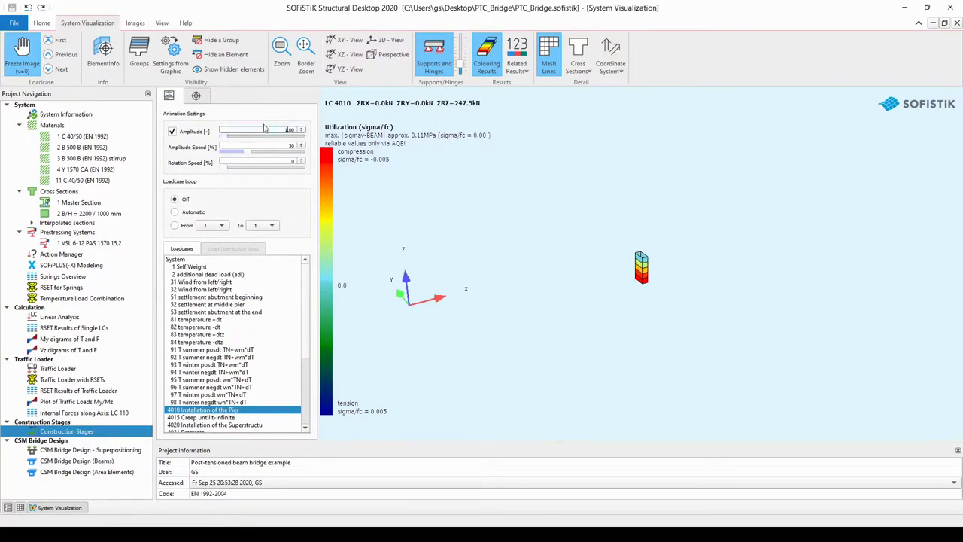
{"action": "type", "text": "0"}
{"action": "left_click", "coordinate": [276, 115]}
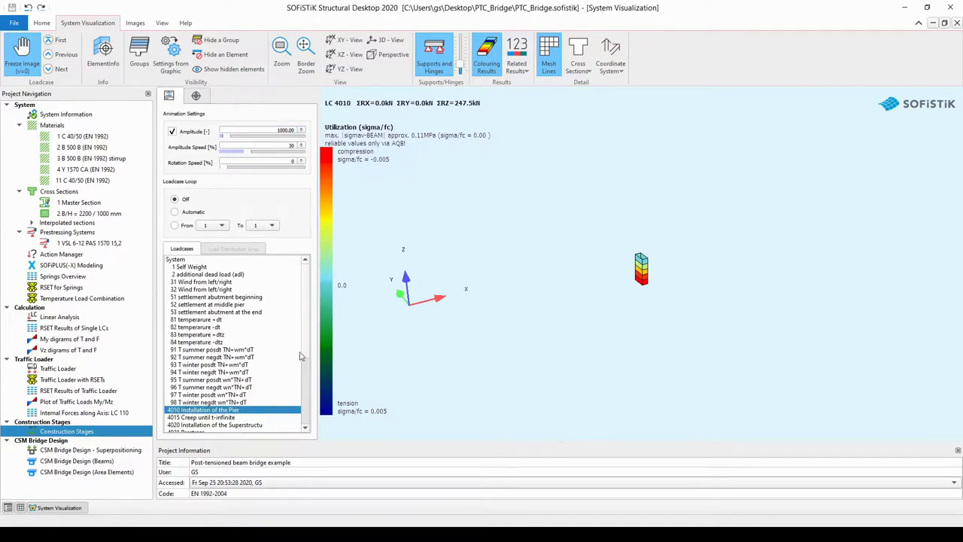
{"action": "left_click_drag", "start_coordinate": [308, 350], "coordinate": [306, 378]}
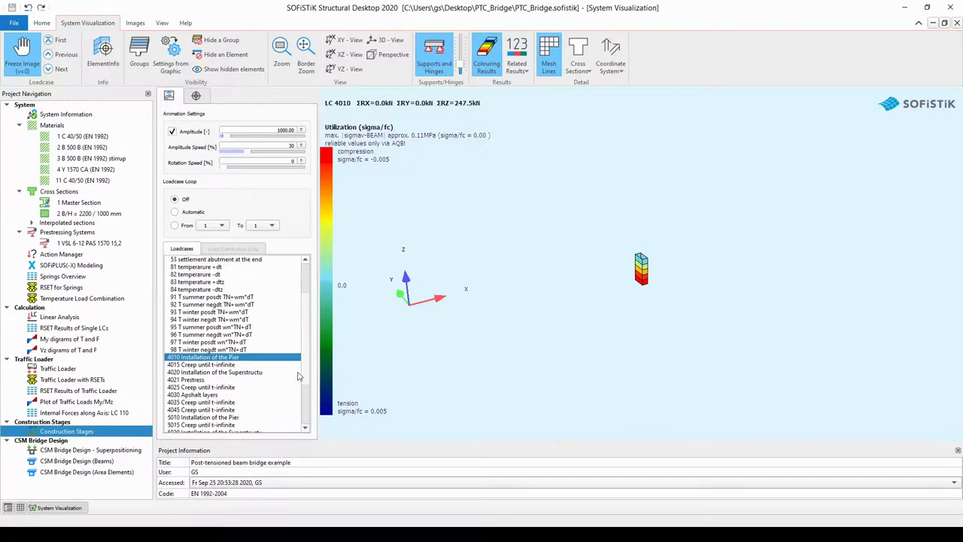
- Show load case 4015 Creep until t-infinite, raise the deformation amplitude to about 6267 and compare it repeatedly with load case 4010
{"action": "left_click", "coordinate": [240, 367]}
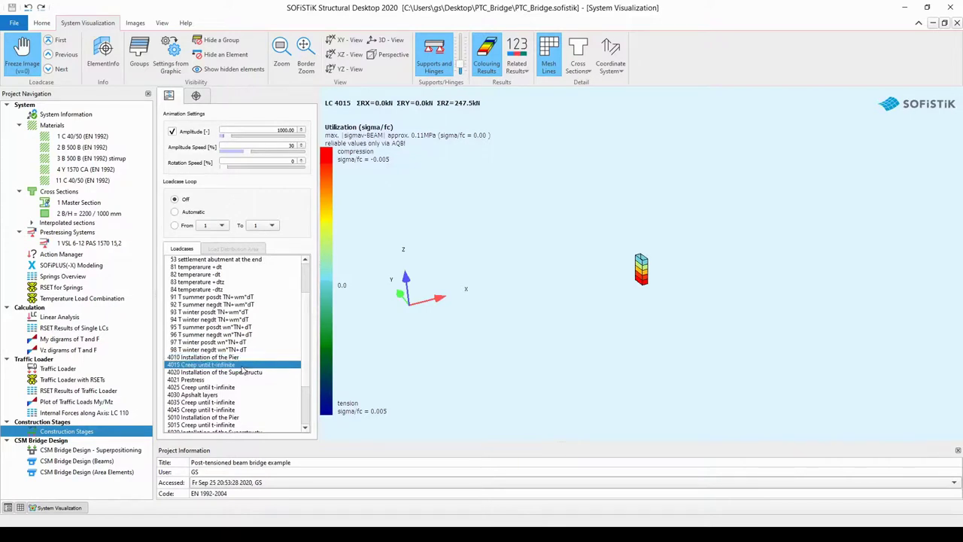
{"action": "left_click_drag", "start_coordinate": [230, 138], "coordinate": [237, 143]}
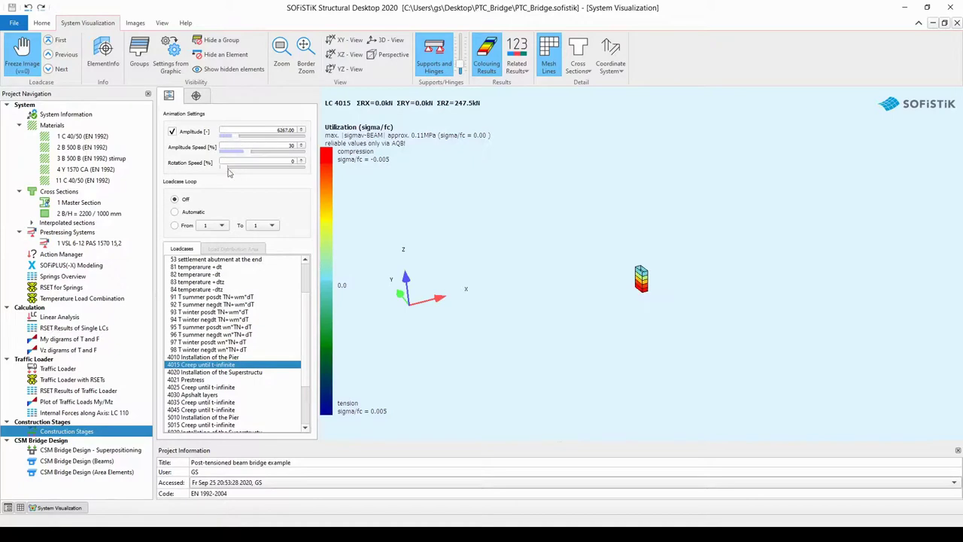
{"action": "left_click", "coordinate": [237, 359]}
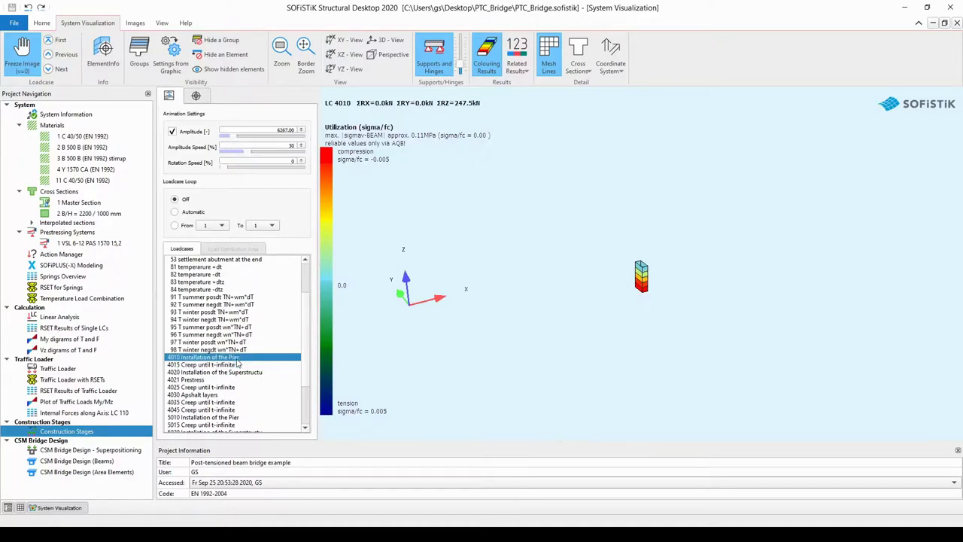
{"action": "left_click", "coordinate": [231, 366]}
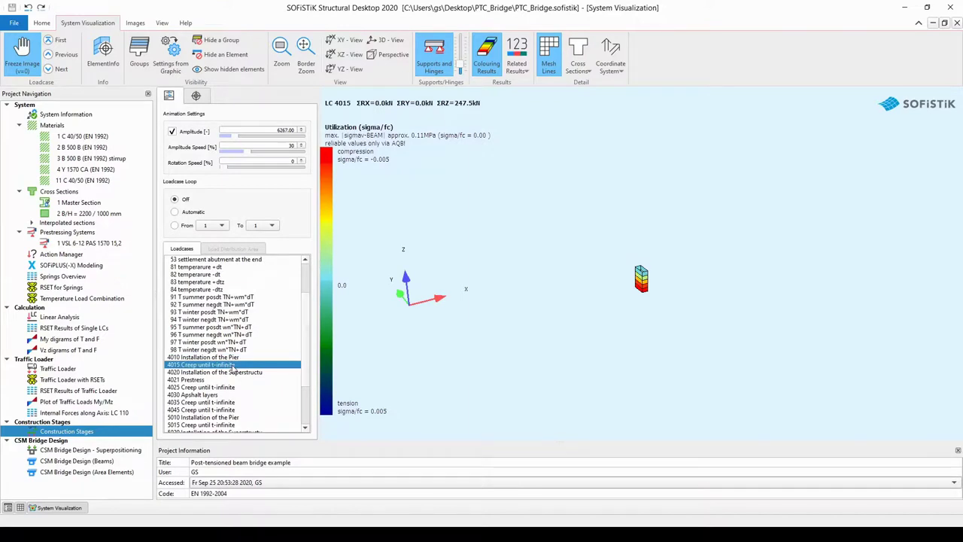
{"action": "left_click", "coordinate": [229, 357]}
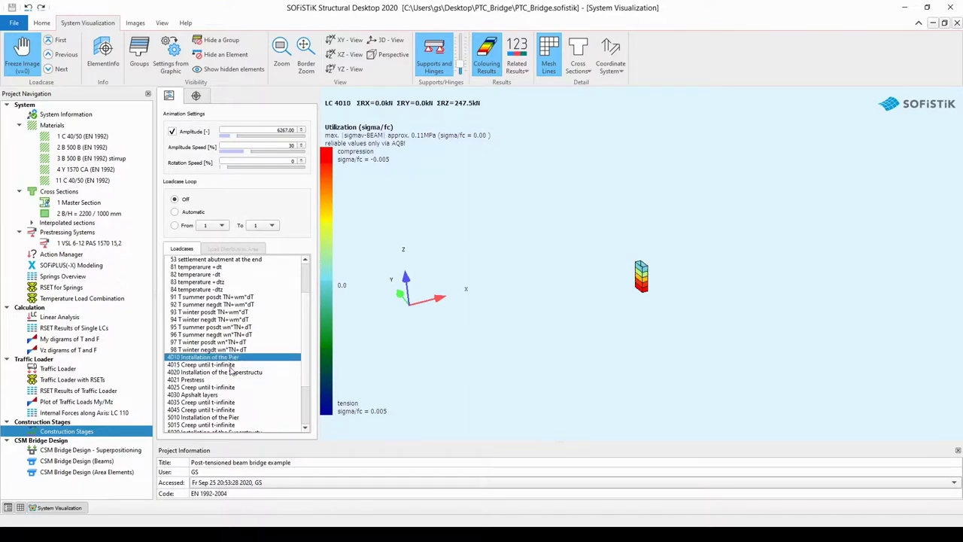
{"action": "left_click", "coordinate": [230, 364]}
{"action": "left_click", "coordinate": [229, 357]}
{"action": "left_click", "coordinate": [230, 365]}
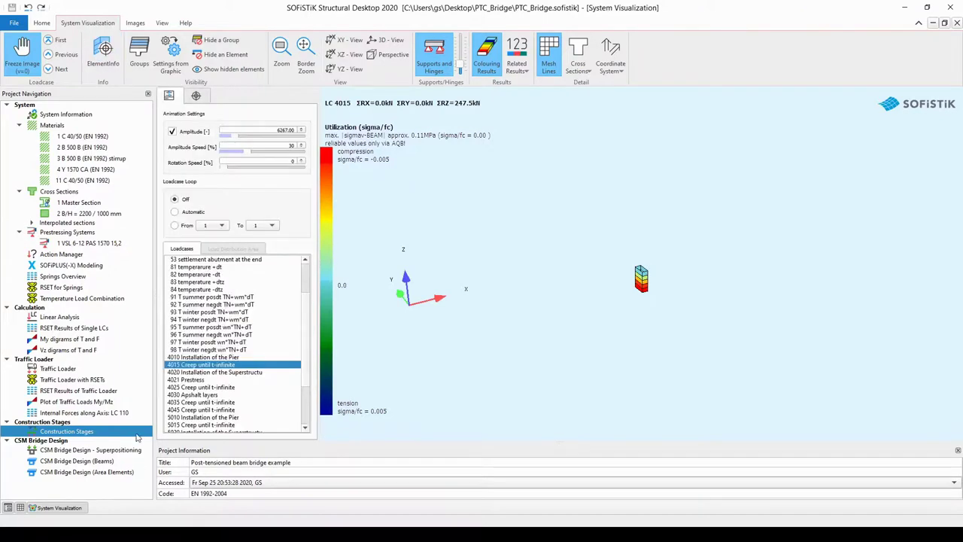
- Show load case 4020 for the installation of the superstructure and set the deformation amplitude to 100
{"action": "left_click", "coordinate": [264, 373]}
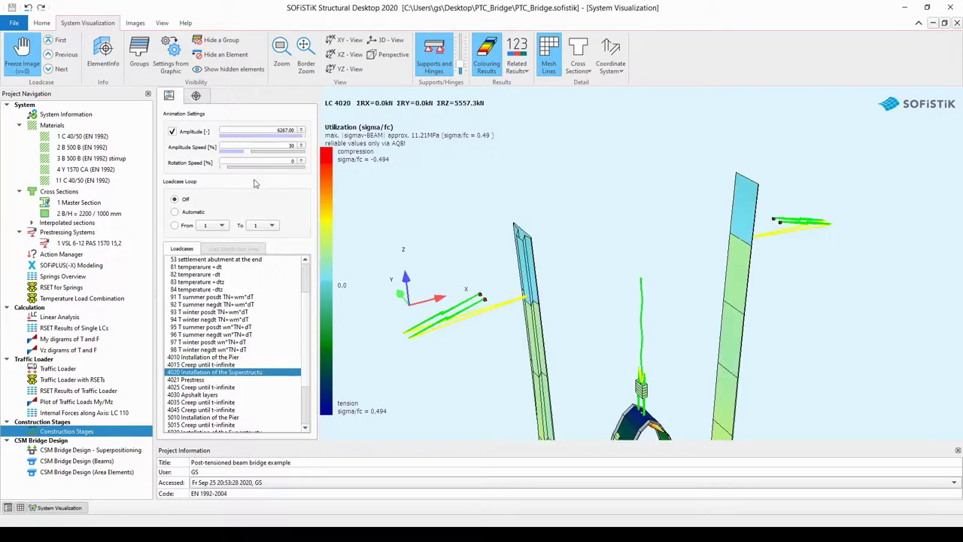
{"action": "double_click", "coordinate": [278, 131]}
{"action": "type", "text": "1"}
{"action": "key", "text": "Return"}
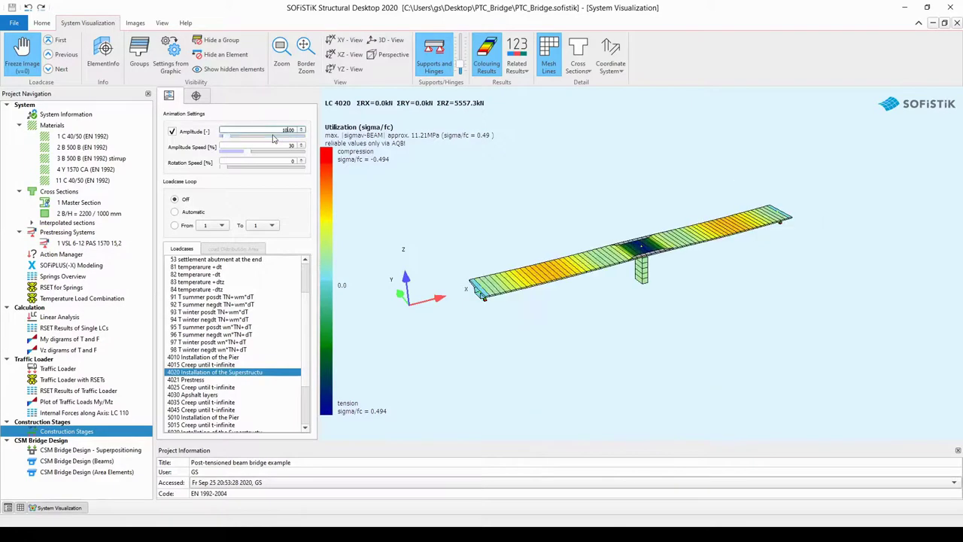
{"action": "key", "text": "Return"}
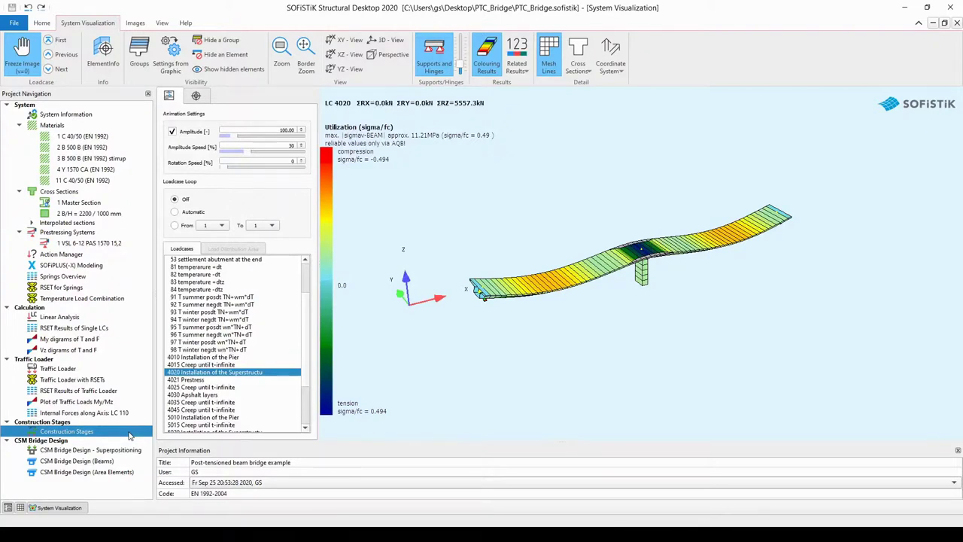
- Compare the deformed bridge in load case 4021 Prestress with load case 4020, ending on 4021
{"action": "left_click", "coordinate": [203, 381]}
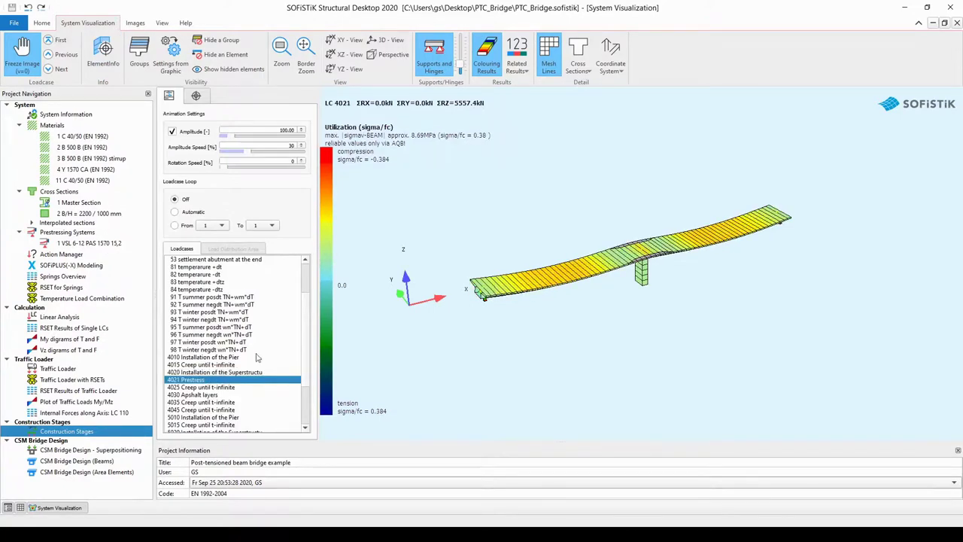
{"action": "left_click", "coordinate": [229, 373]}
{"action": "left_click", "coordinate": [229, 380]}
{"action": "left_click", "coordinate": [231, 372]}
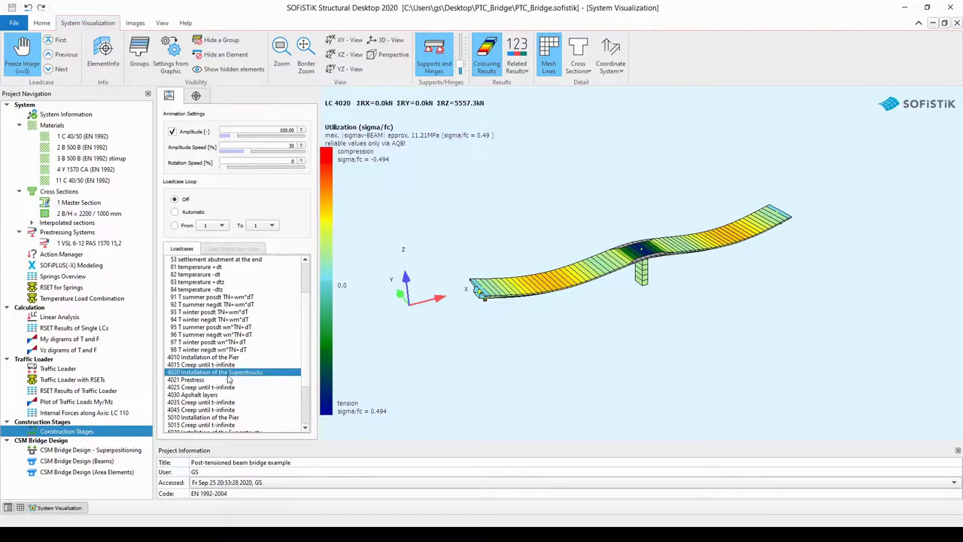
{"action": "left_click", "coordinate": [226, 380]}
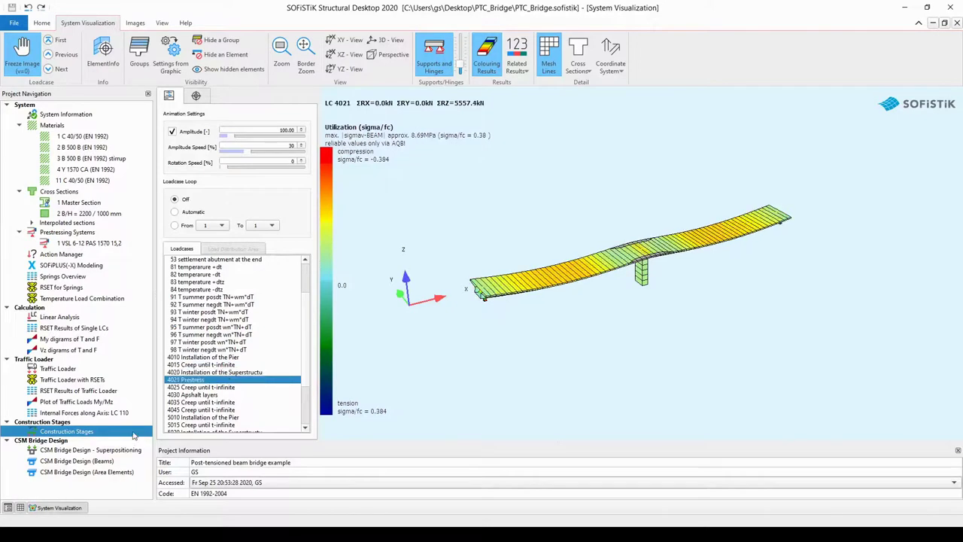
- Step through the total displacements of load cases 4025 Creep until t-infinite, 4030 Apshalt layers and 4035 Creep until t-infinite
{"action": "left_click", "coordinate": [232, 388]}
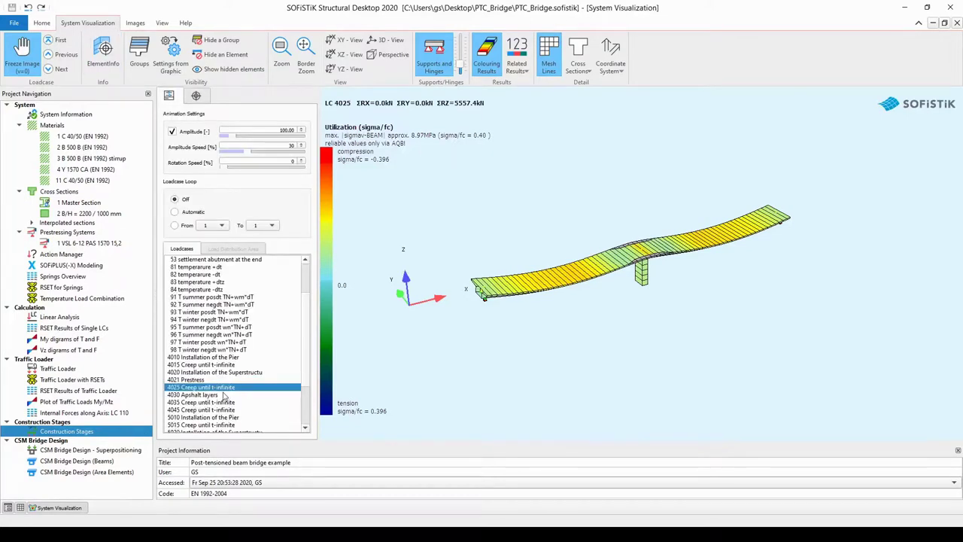
{"action": "left_click", "coordinate": [224, 395]}
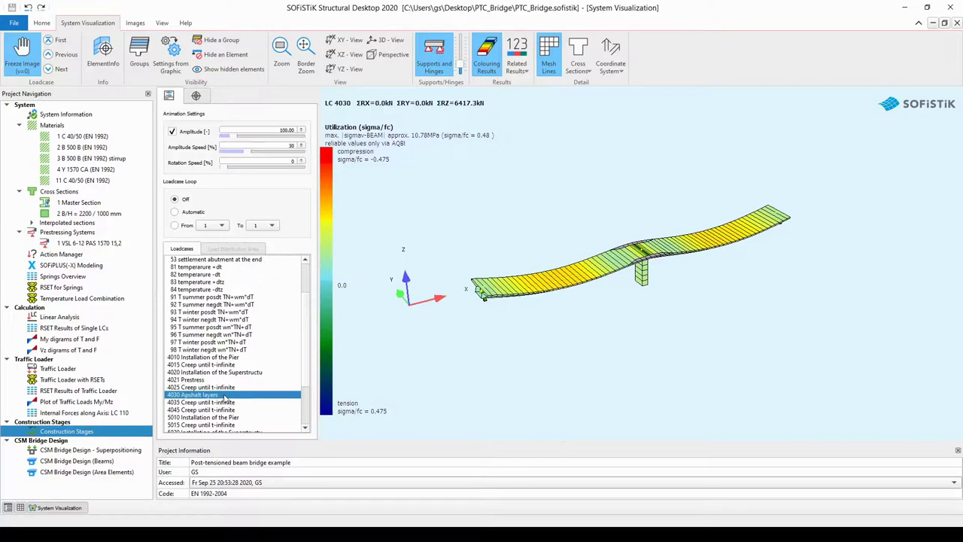
{"action": "scroll", "coordinate": [243, 362], "scroll_direction": "down", "scroll_amount": 2}
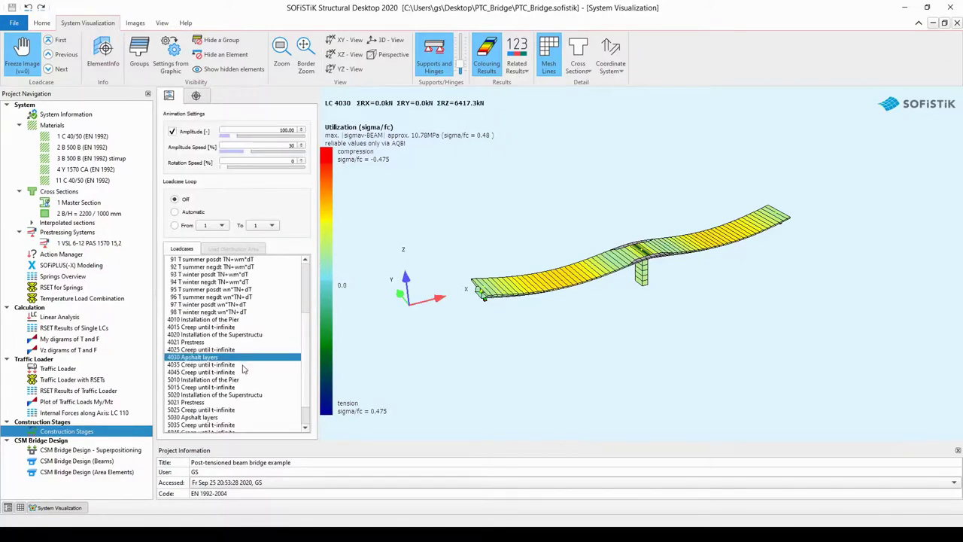
{"action": "left_click", "coordinate": [243, 366]}
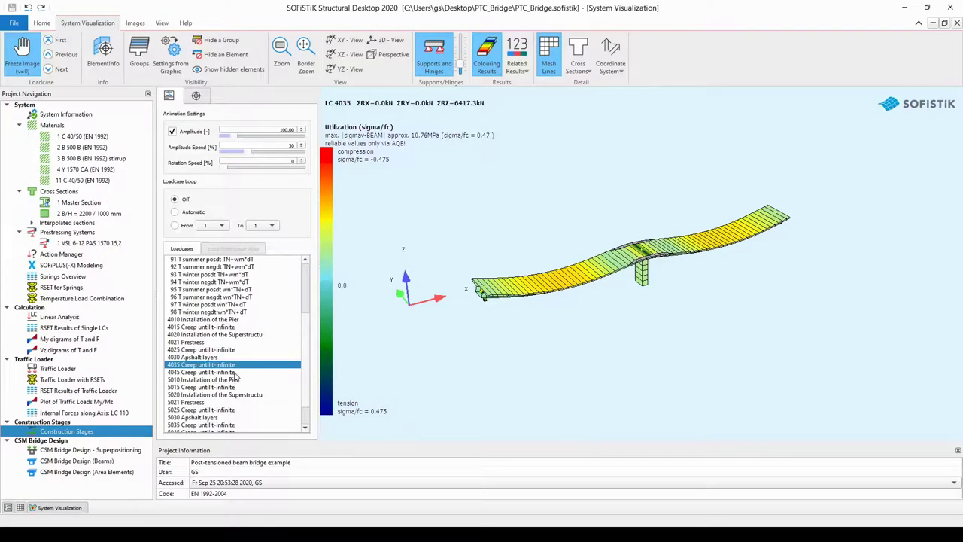
- Compare the deformed bridge in creep load case 4045 with creep load case 4035, ending on 4045
{"action": "left_click", "coordinate": [218, 372]}
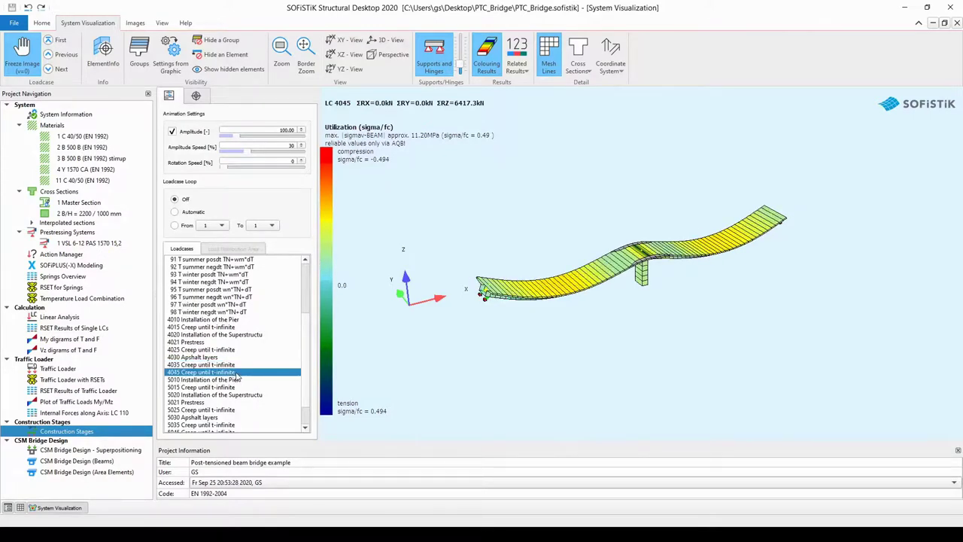
{"action": "left_click", "coordinate": [239, 366]}
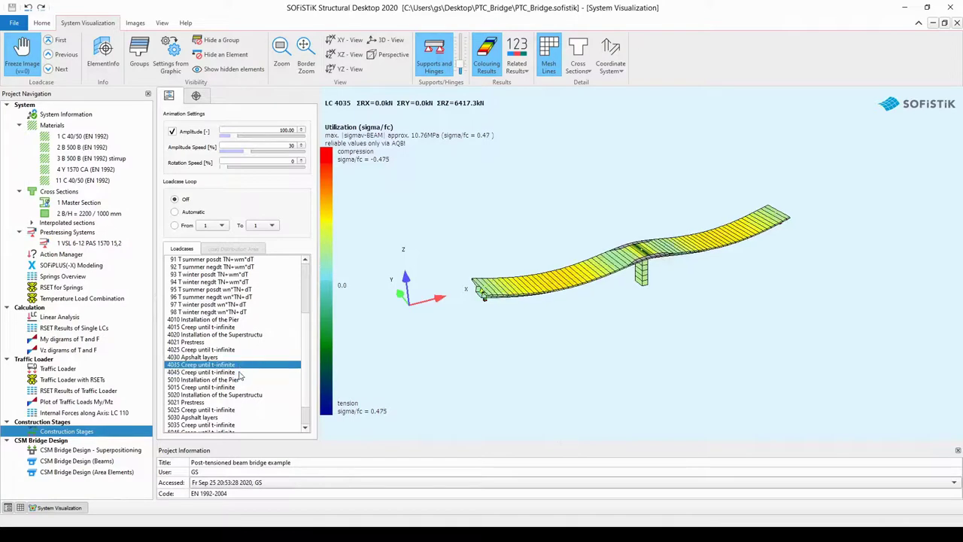
{"action": "left_click", "coordinate": [239, 374]}
{"action": "left_click", "coordinate": [241, 367]}
{"action": "left_click", "coordinate": [236, 372]}
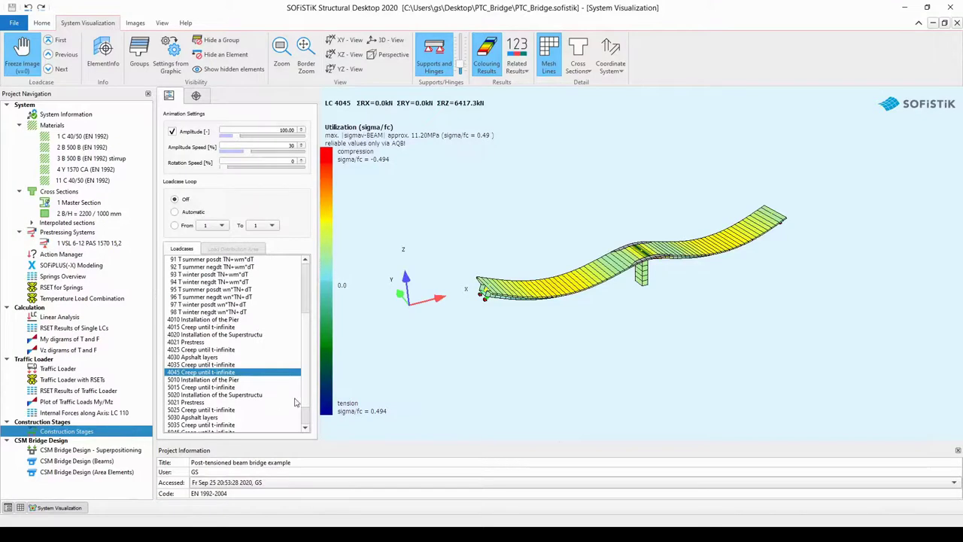
- Compare the difference load cases 5021 Prestress and 5020 for the superstructure installation, ending on 5021
{"action": "scroll", "coordinate": [307, 412], "scroll_direction": "down", "scroll_amount": 1}
{"action": "scroll", "coordinate": [307, 412], "scroll_direction": "down", "scroll_amount": 1}
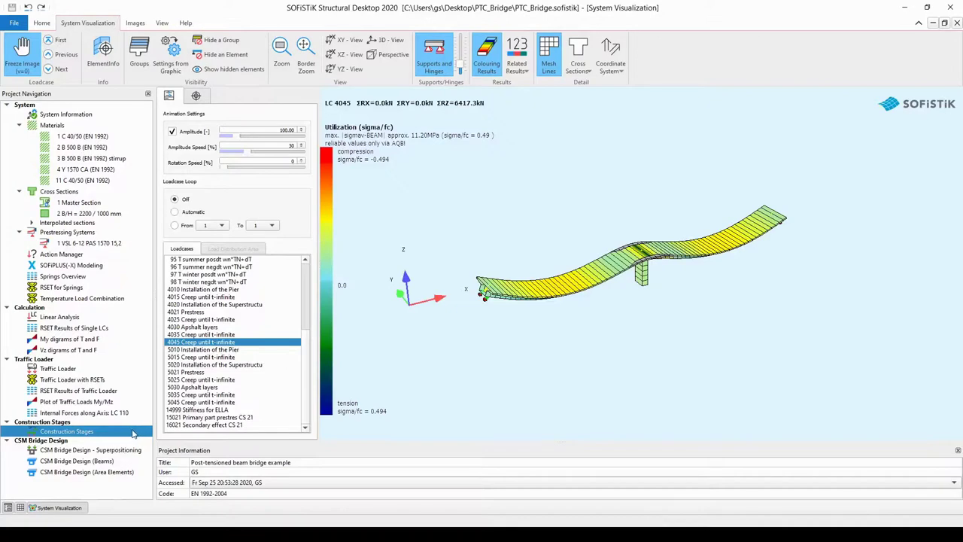
{"action": "left_click", "coordinate": [195, 372]}
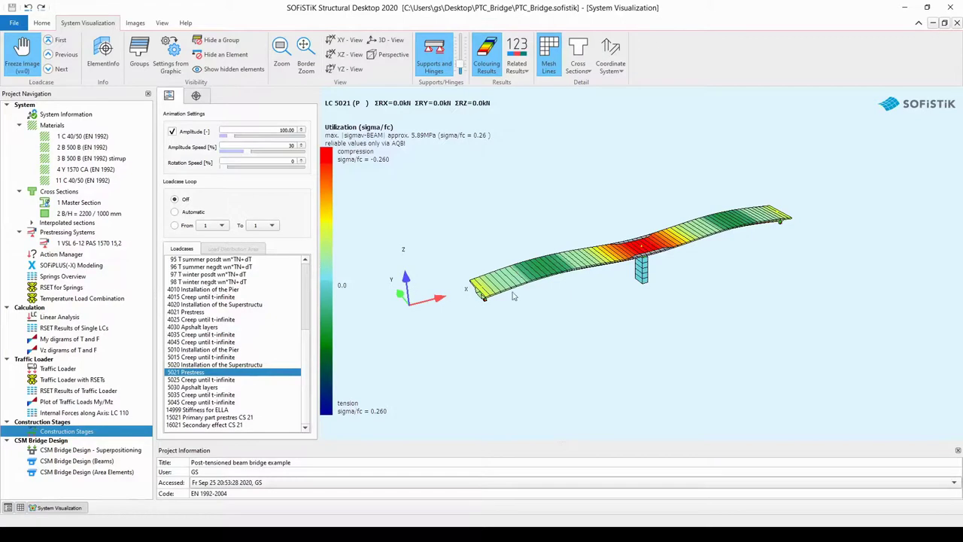
{"action": "left_click", "coordinate": [256, 365]}
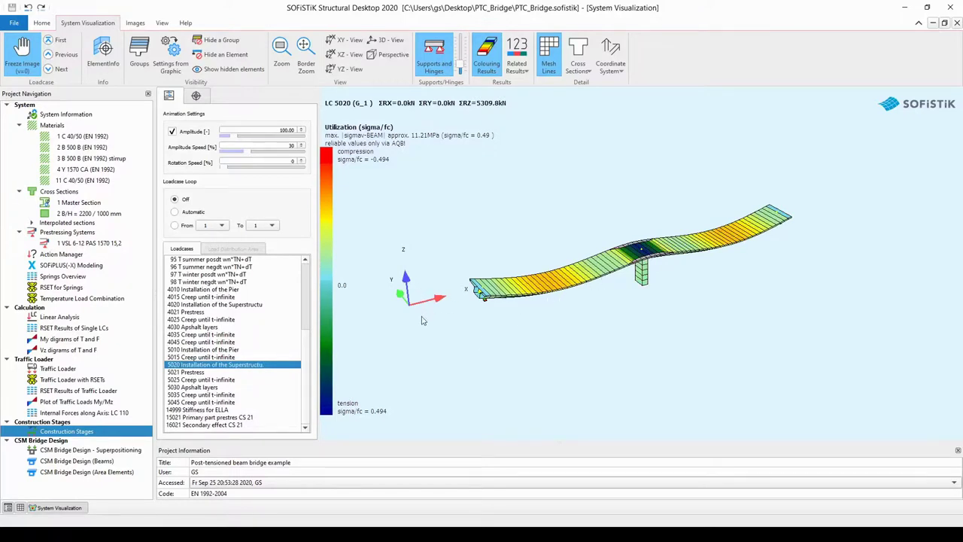
{"action": "left_click", "coordinate": [197, 372]}
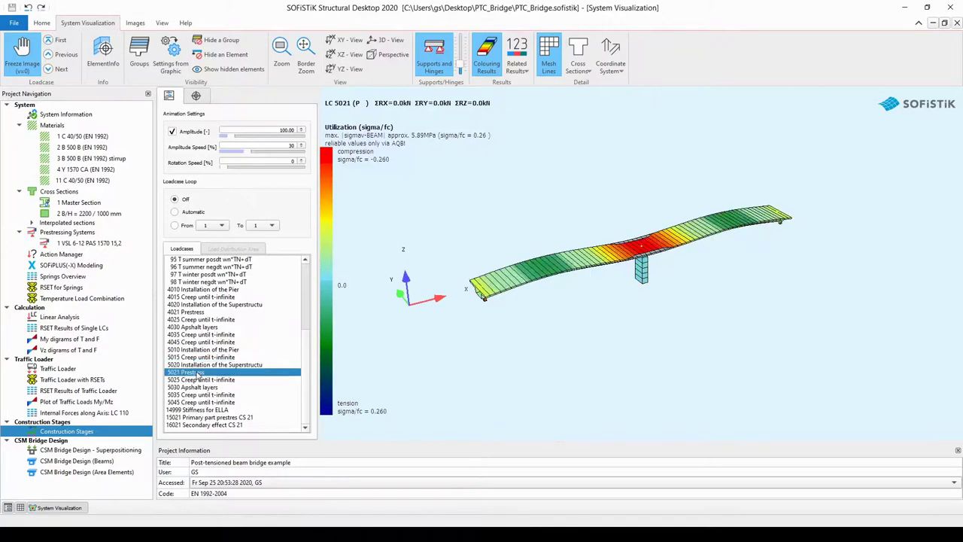
- Show the difference load case 5025 Creep until t-infinite and raise the deformation amplitude to about 453
{"action": "left_click", "coordinate": [244, 381]}
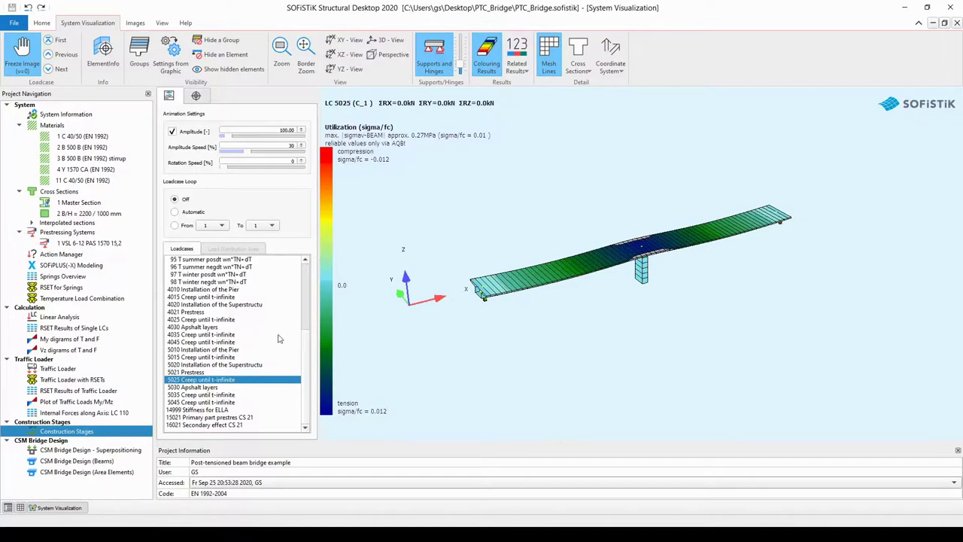
{"action": "left_click_drag", "start_coordinate": [230, 138], "coordinate": [236, 142]}
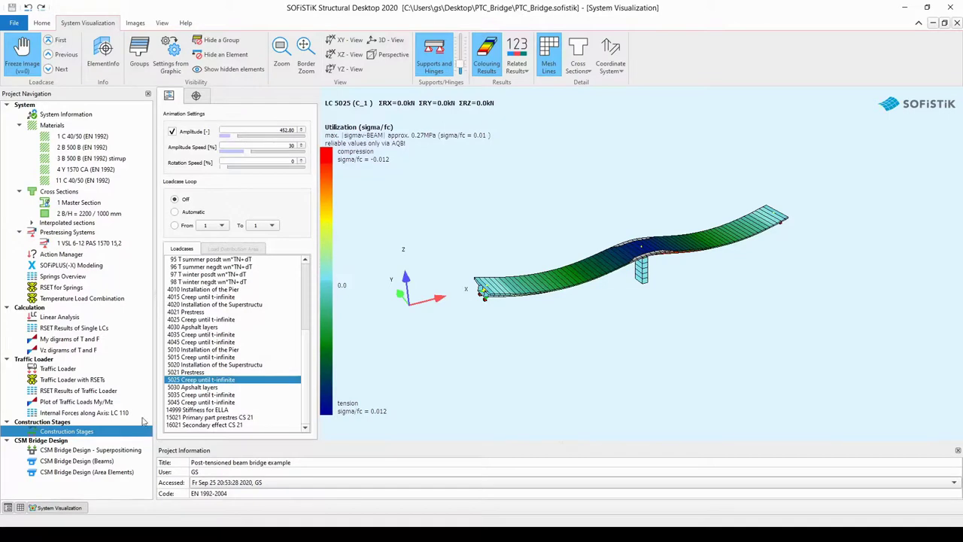
{"action": "left_click", "coordinate": [78, 320]}
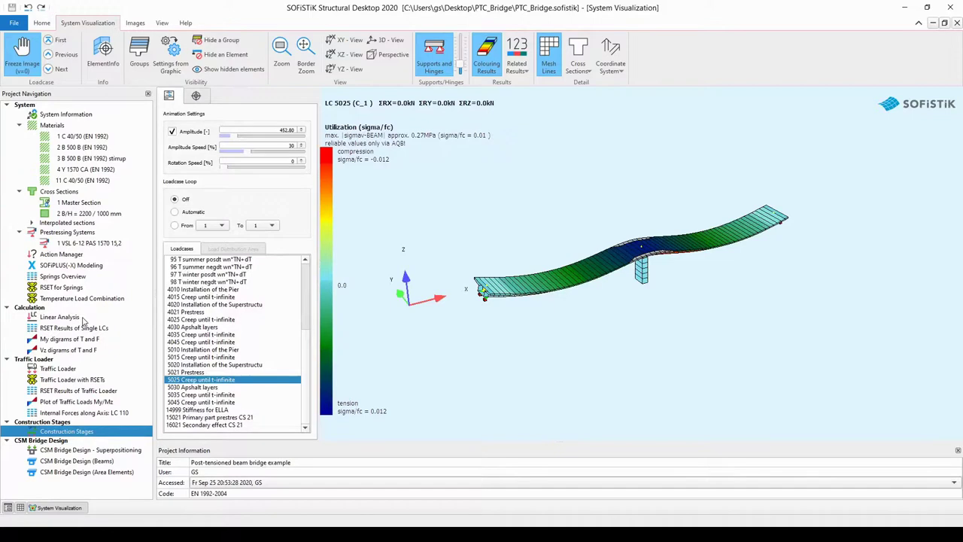
{"action": "left_click", "coordinate": [83, 321]}
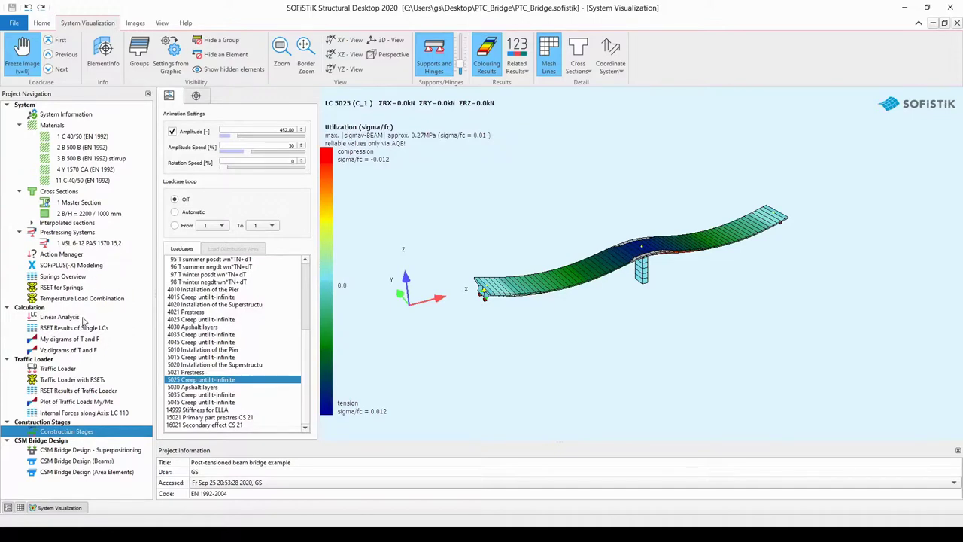